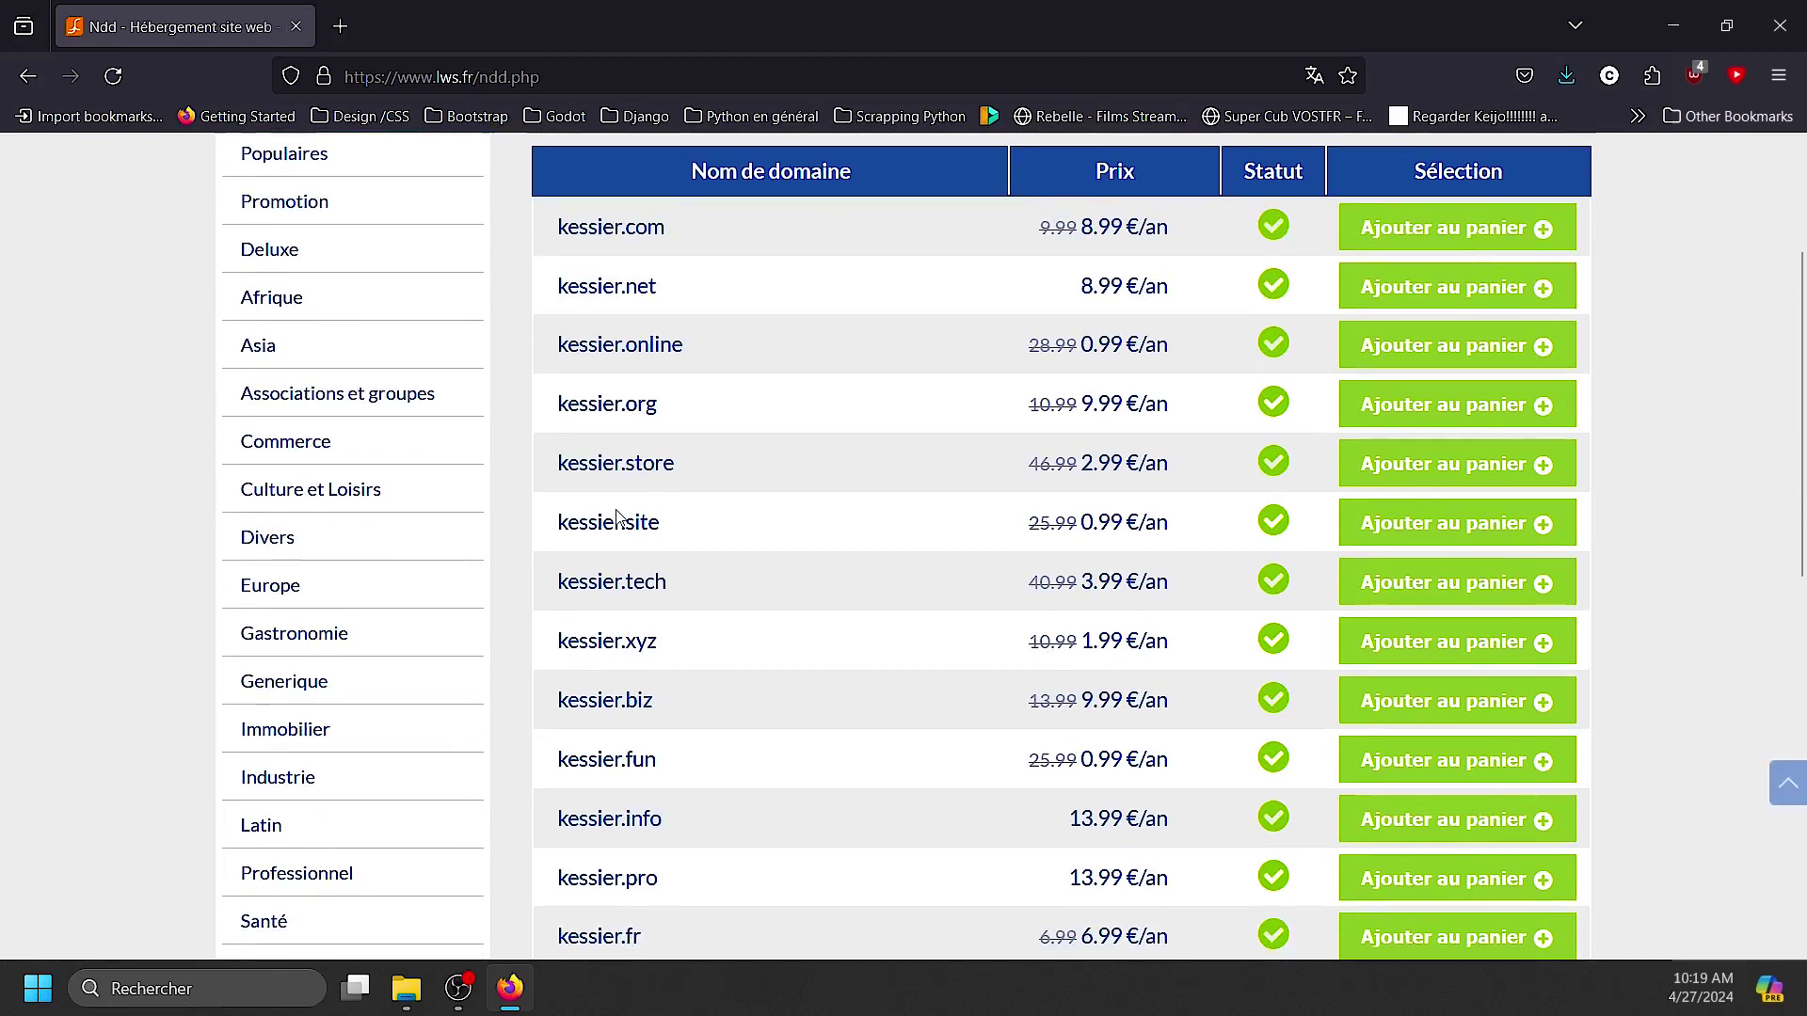
# Review the listed kessier domain prices, add kessier.com to the cart and continue to the domain options
pyautogui.scroll(-2, 1063, 640)
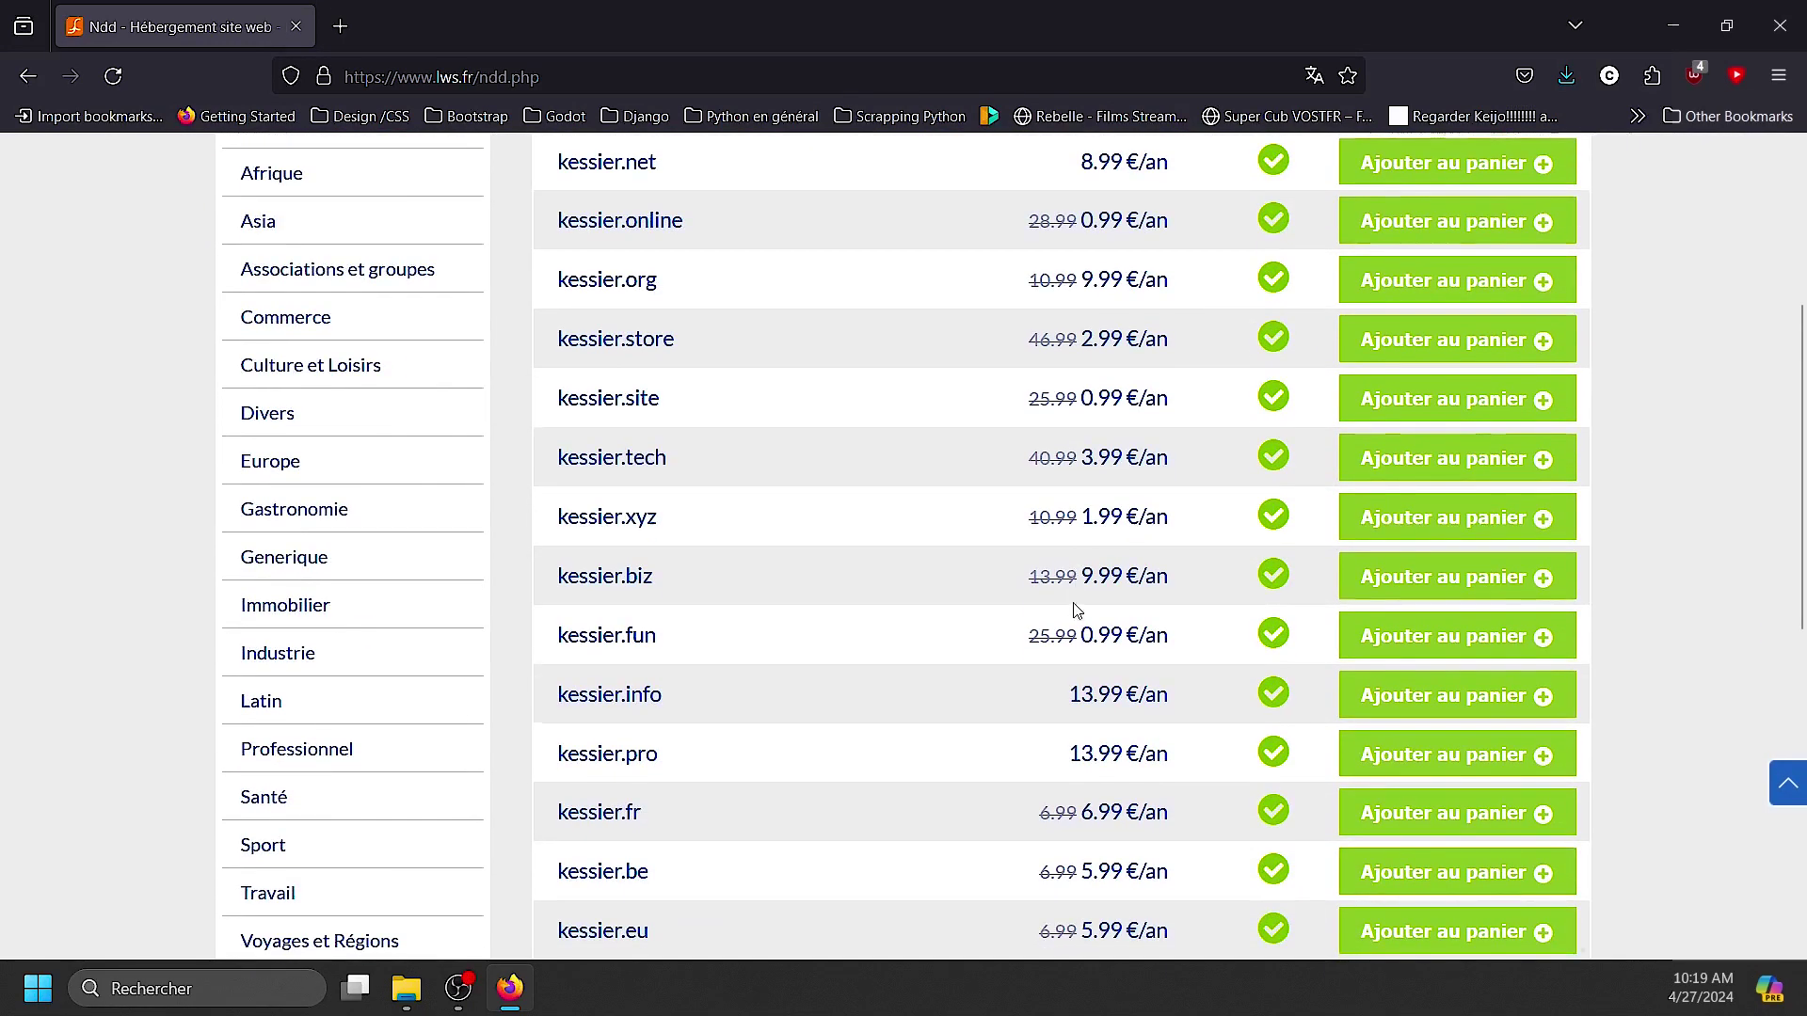
pyautogui.scroll(4, 1059, 764)
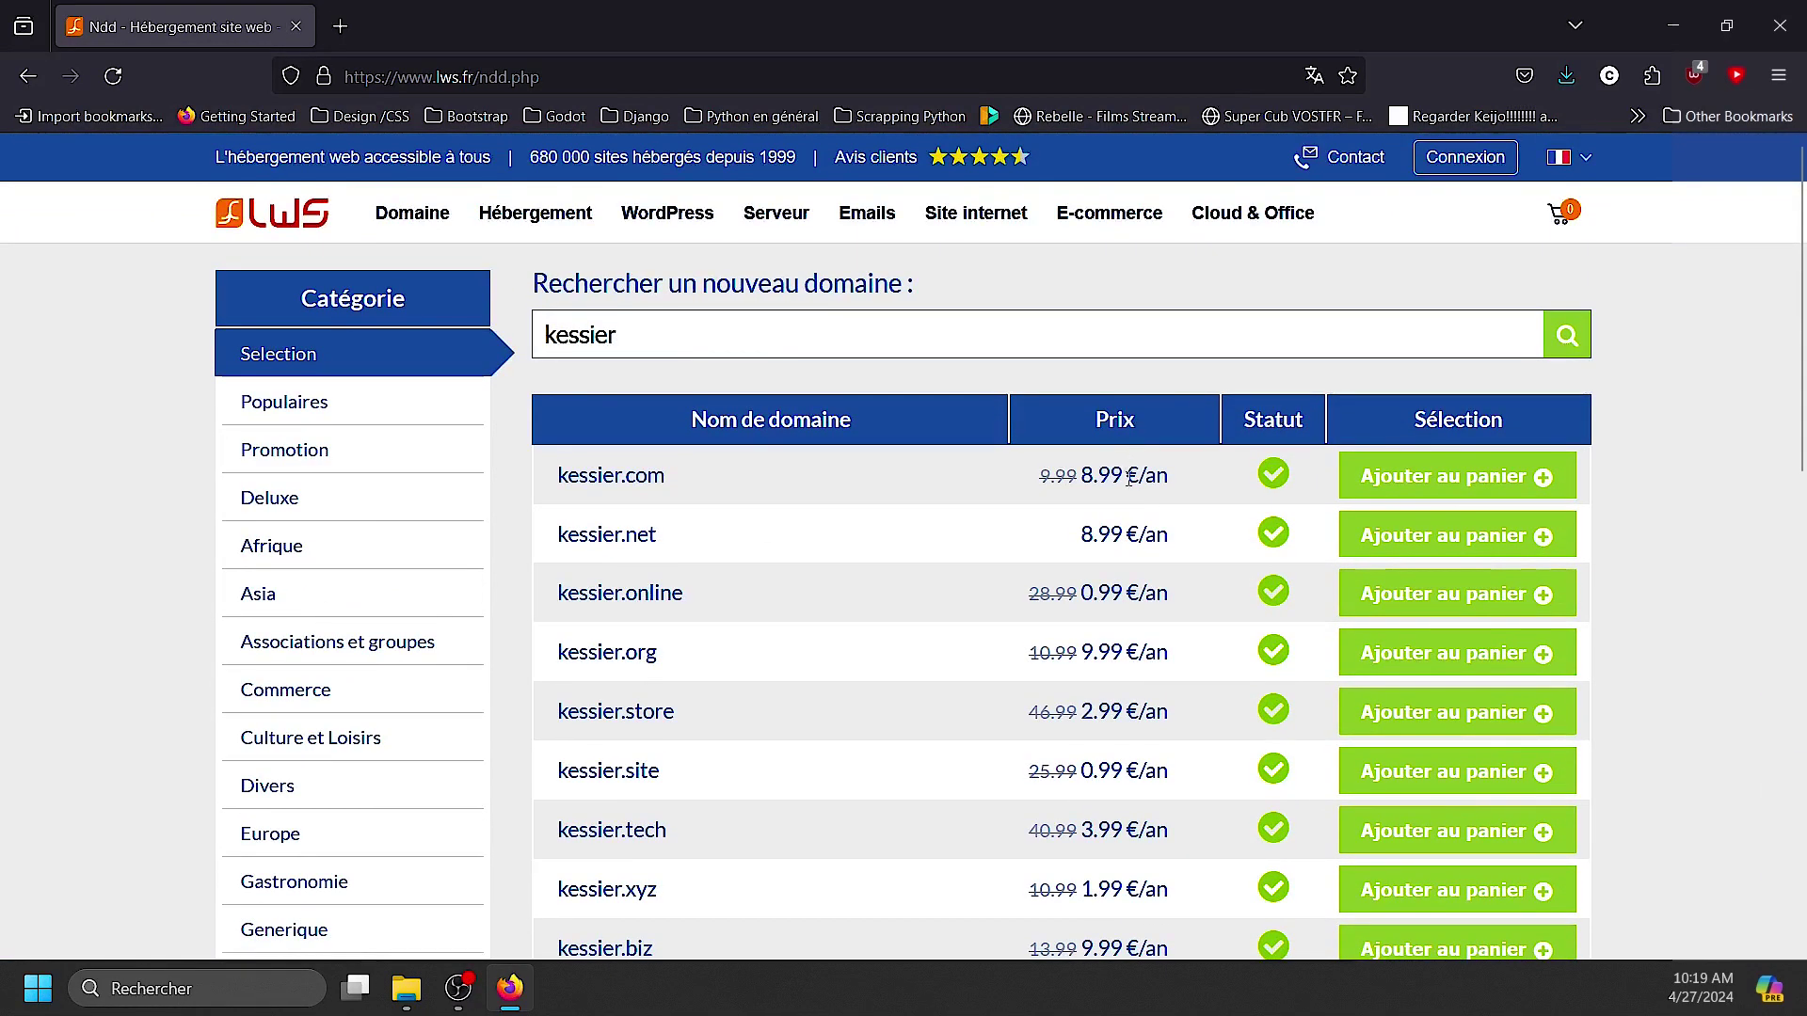
pyautogui.scroll(-1, 1146, 508)
pyautogui.scroll(1, 1149, 565)
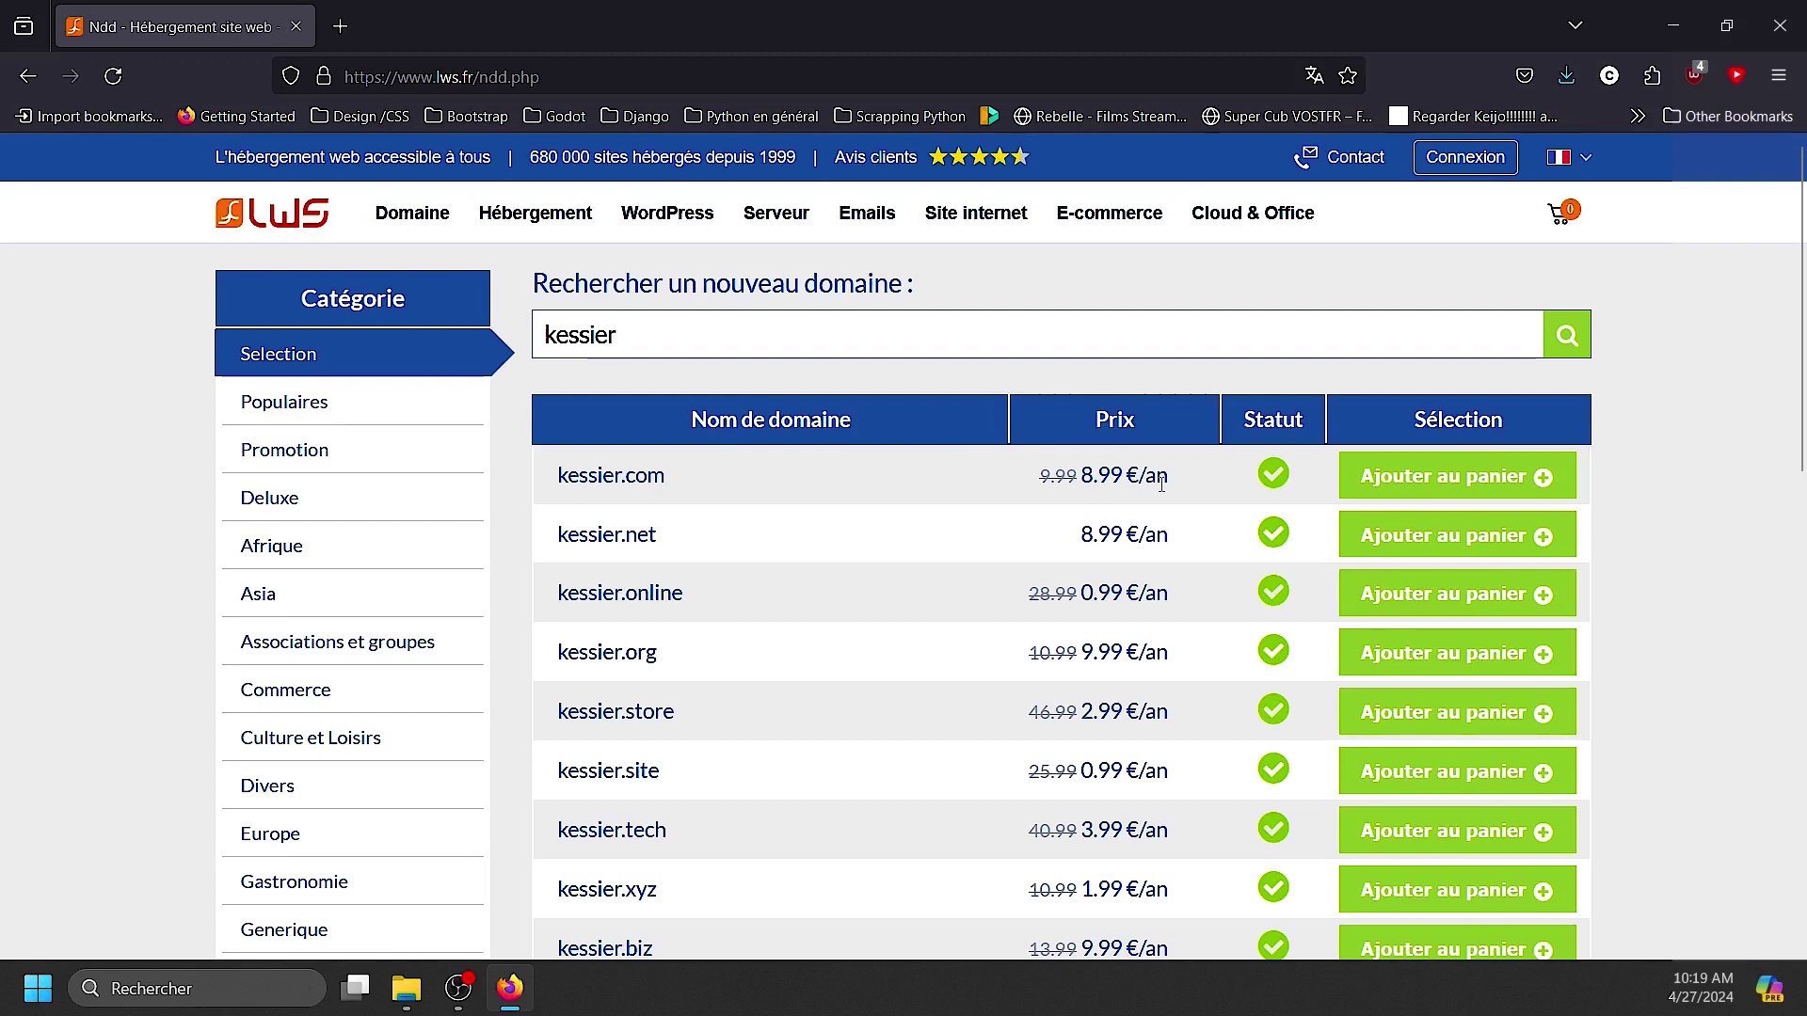
pyautogui.scroll(-5, 1156, 489)
pyautogui.scroll(5, 1162, 501)
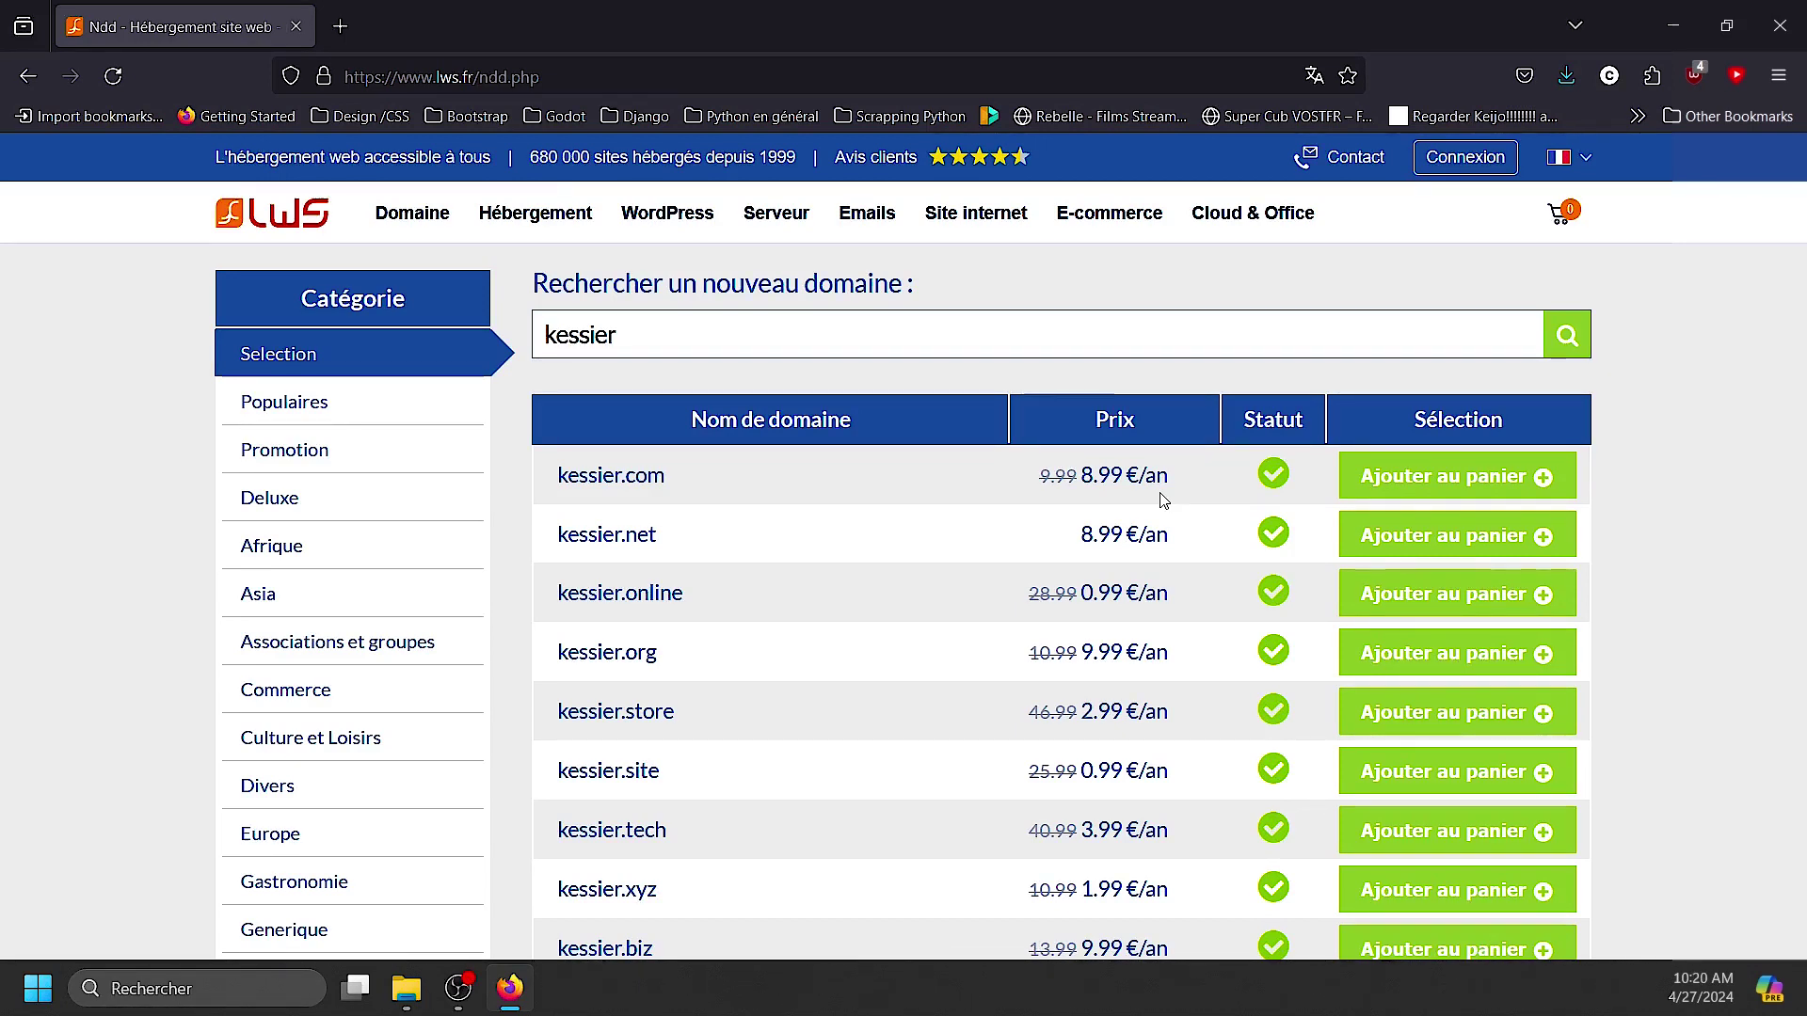
pyautogui.click(1374, 482)
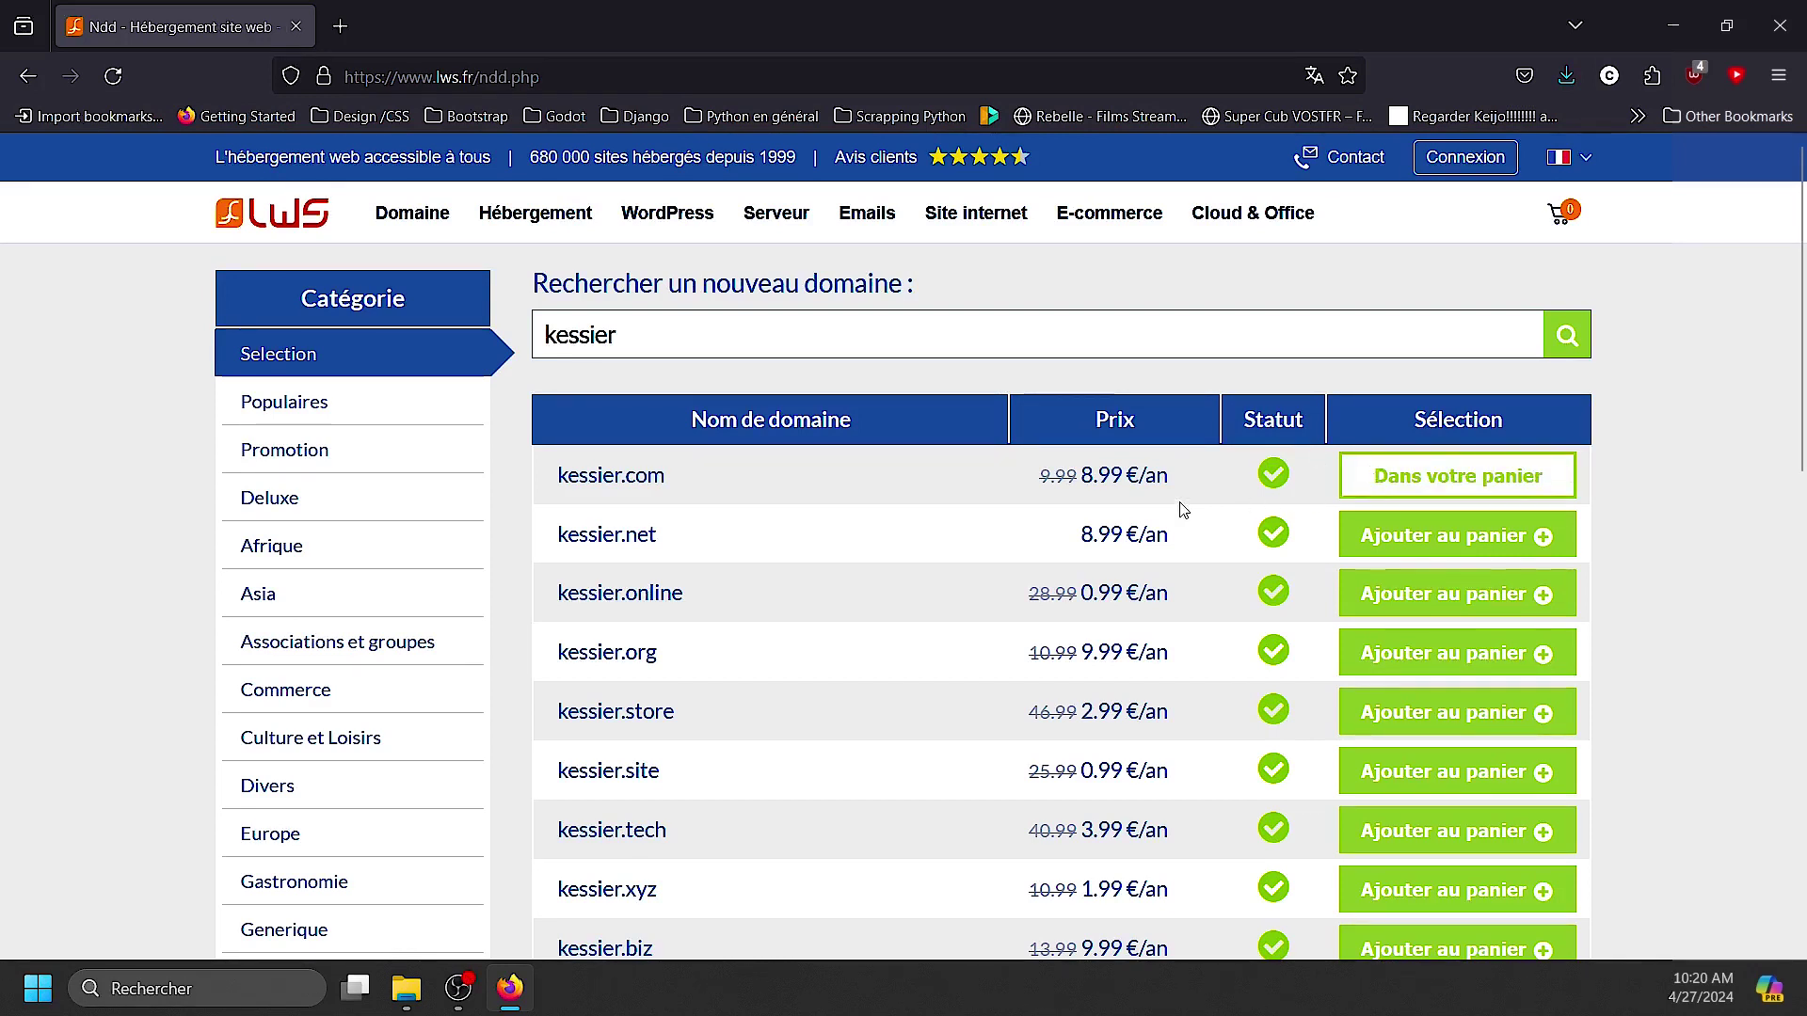
pyautogui.scroll(-10, 1183, 506)
pyautogui.click(1421, 379)
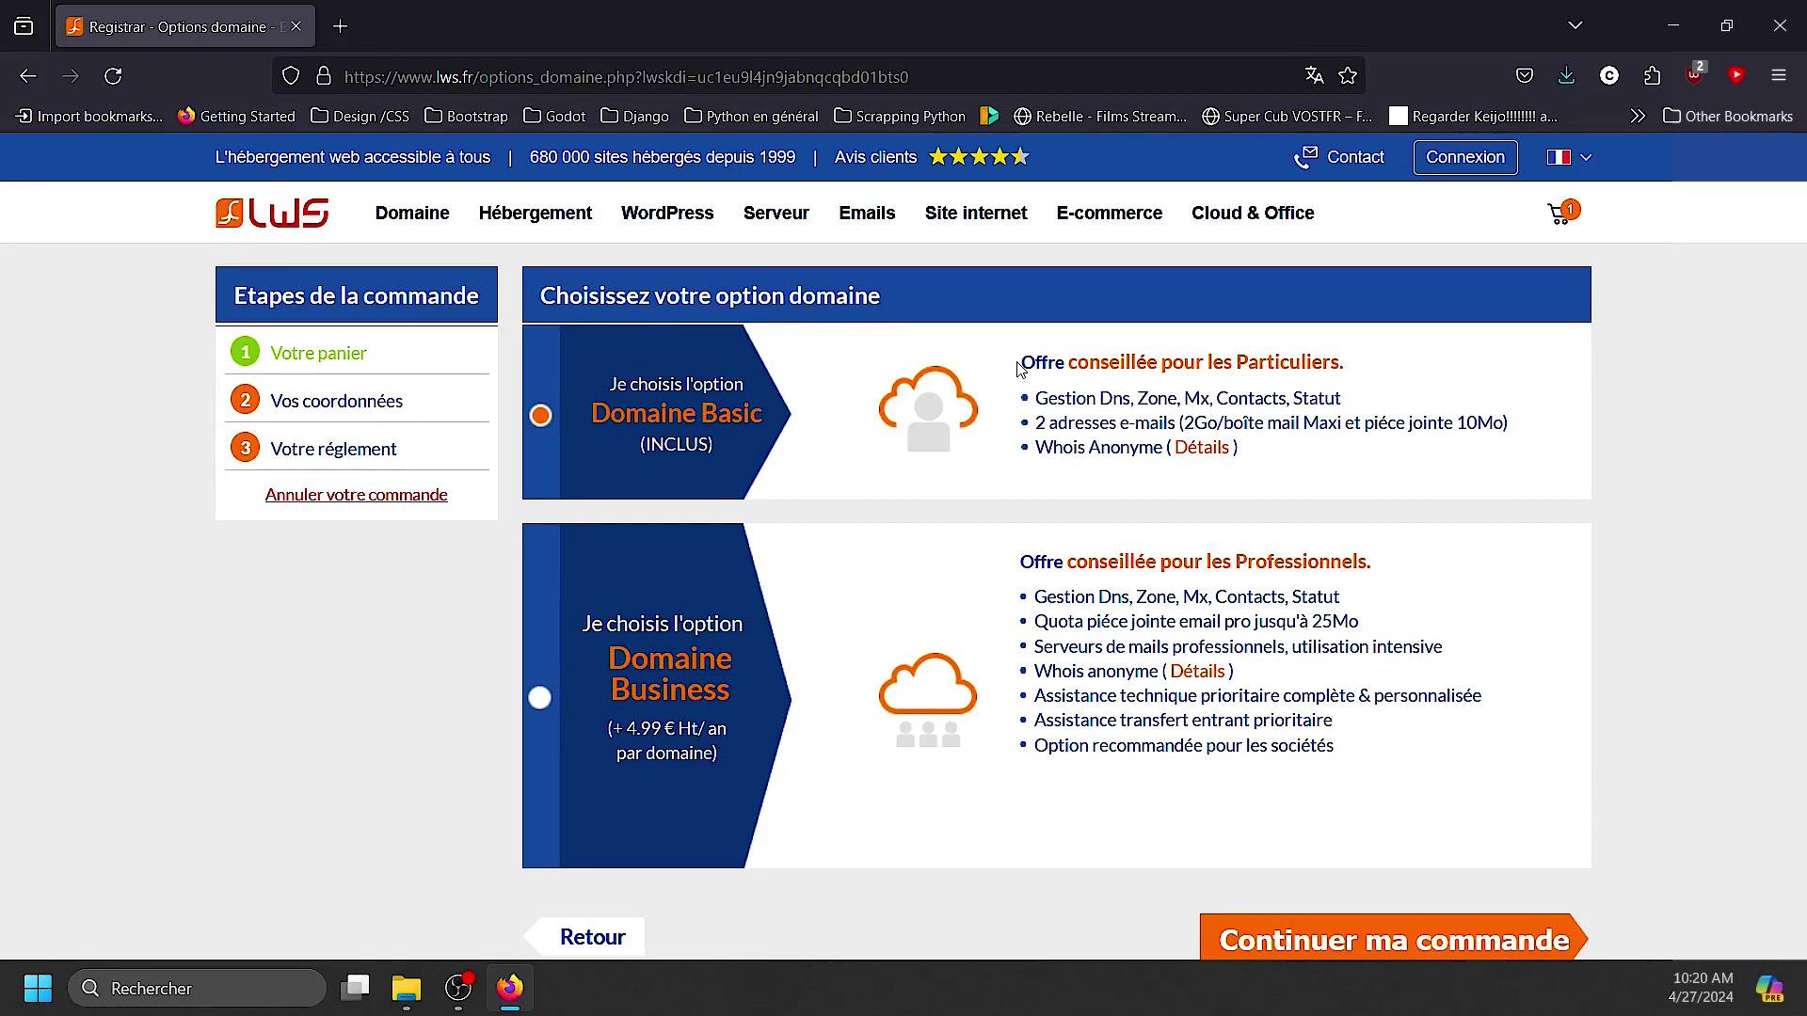
# Read the features of the two domain options, keep Domaine Basic and continue the order
pyautogui.moveTo(1034, 398); pyautogui.dragTo(1309, 398)
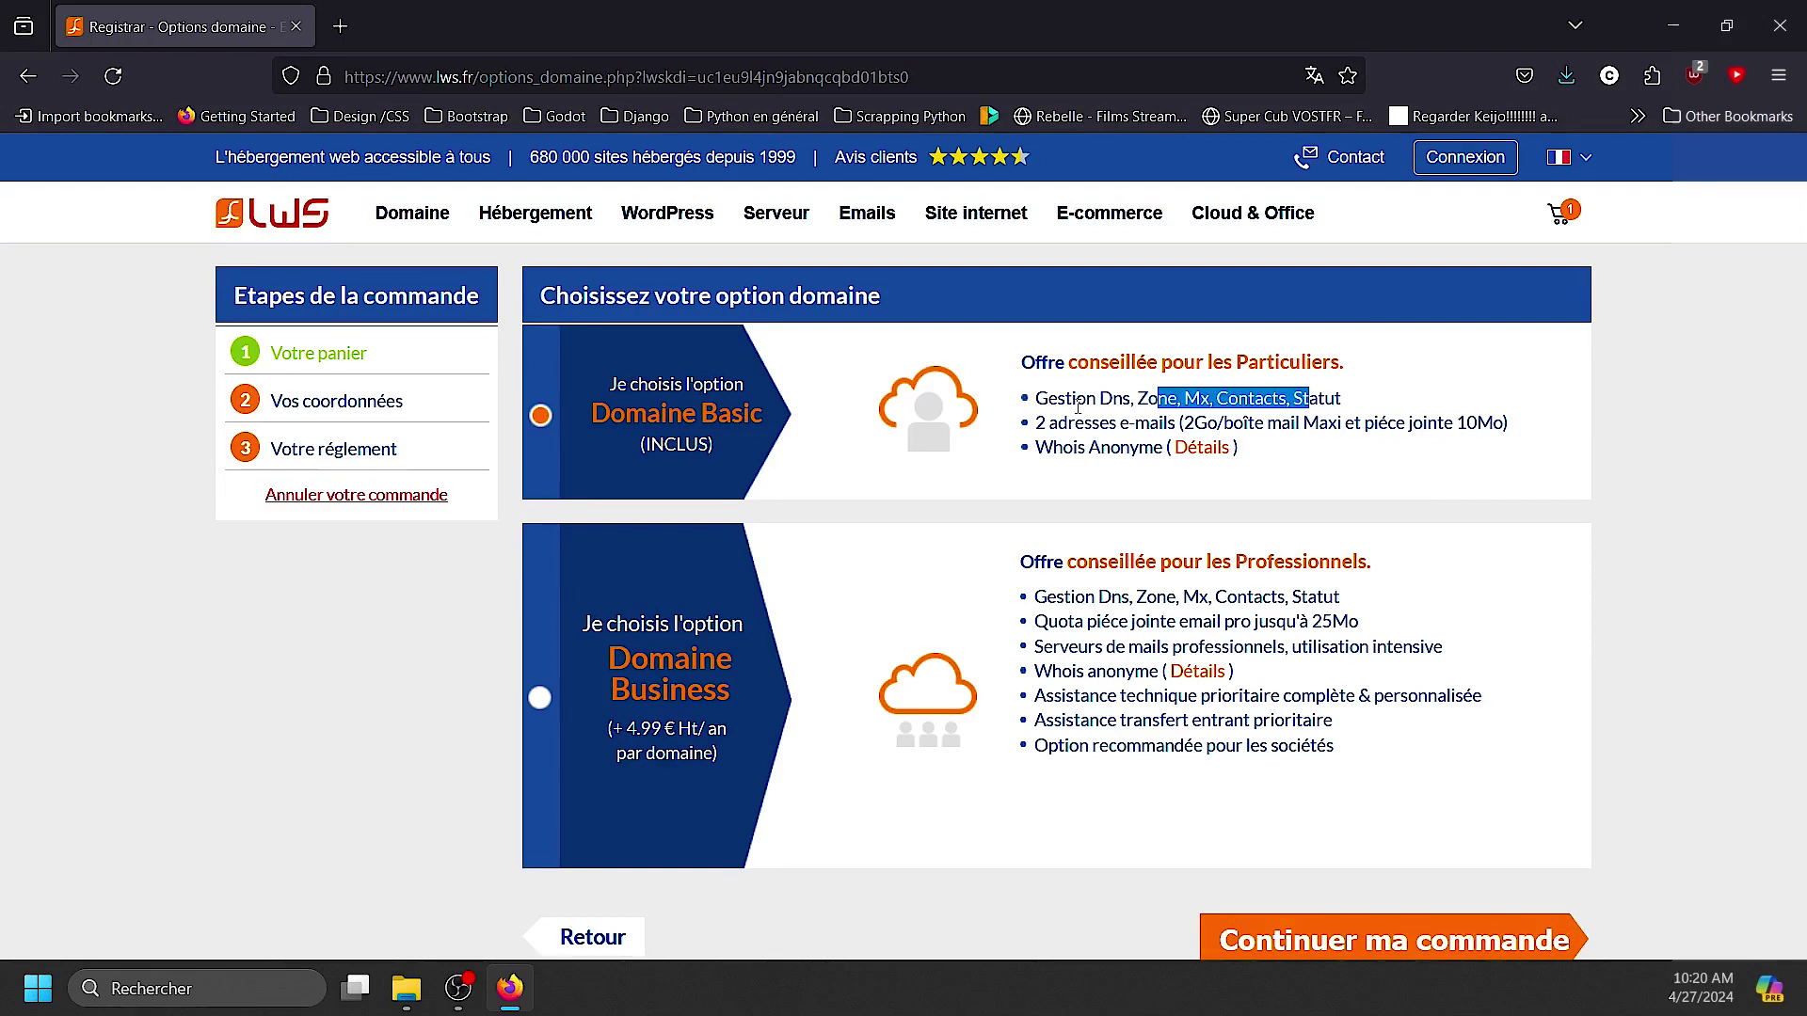
pyautogui.moveTo(1057, 422); pyautogui.dragTo(1217, 422)
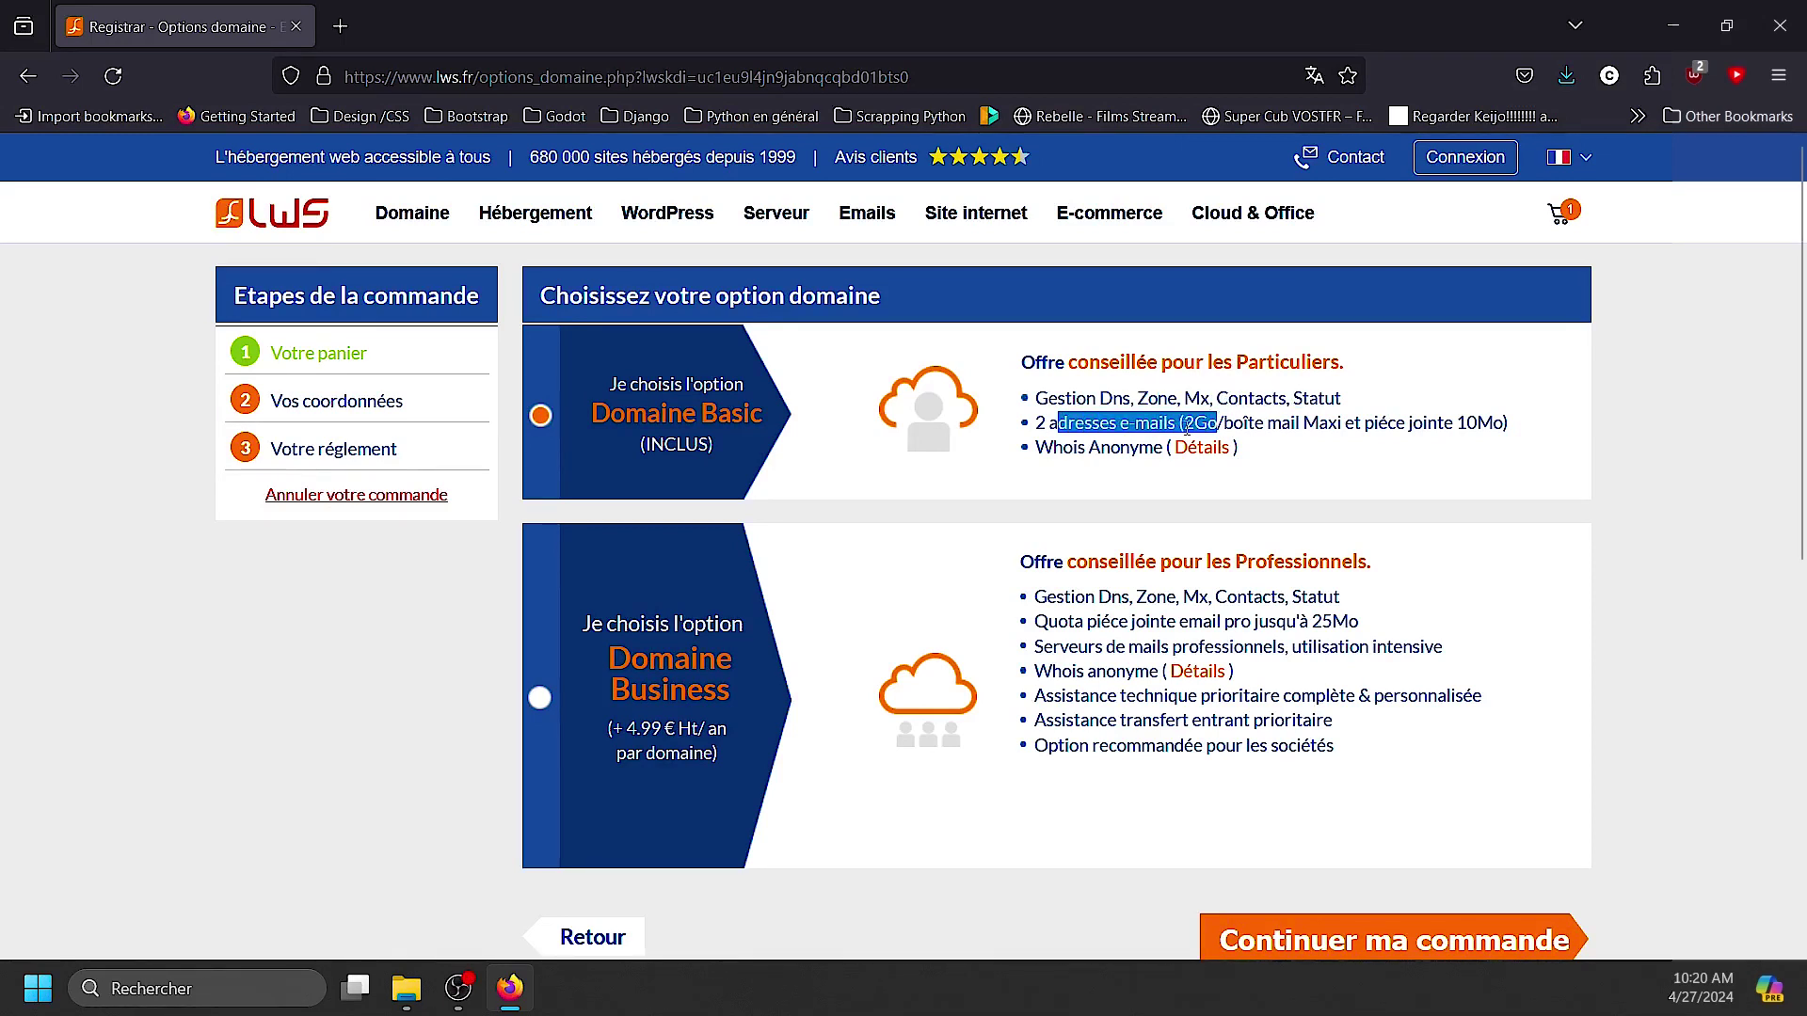
pyautogui.moveTo(1089, 447); pyautogui.dragTo(1125, 453)
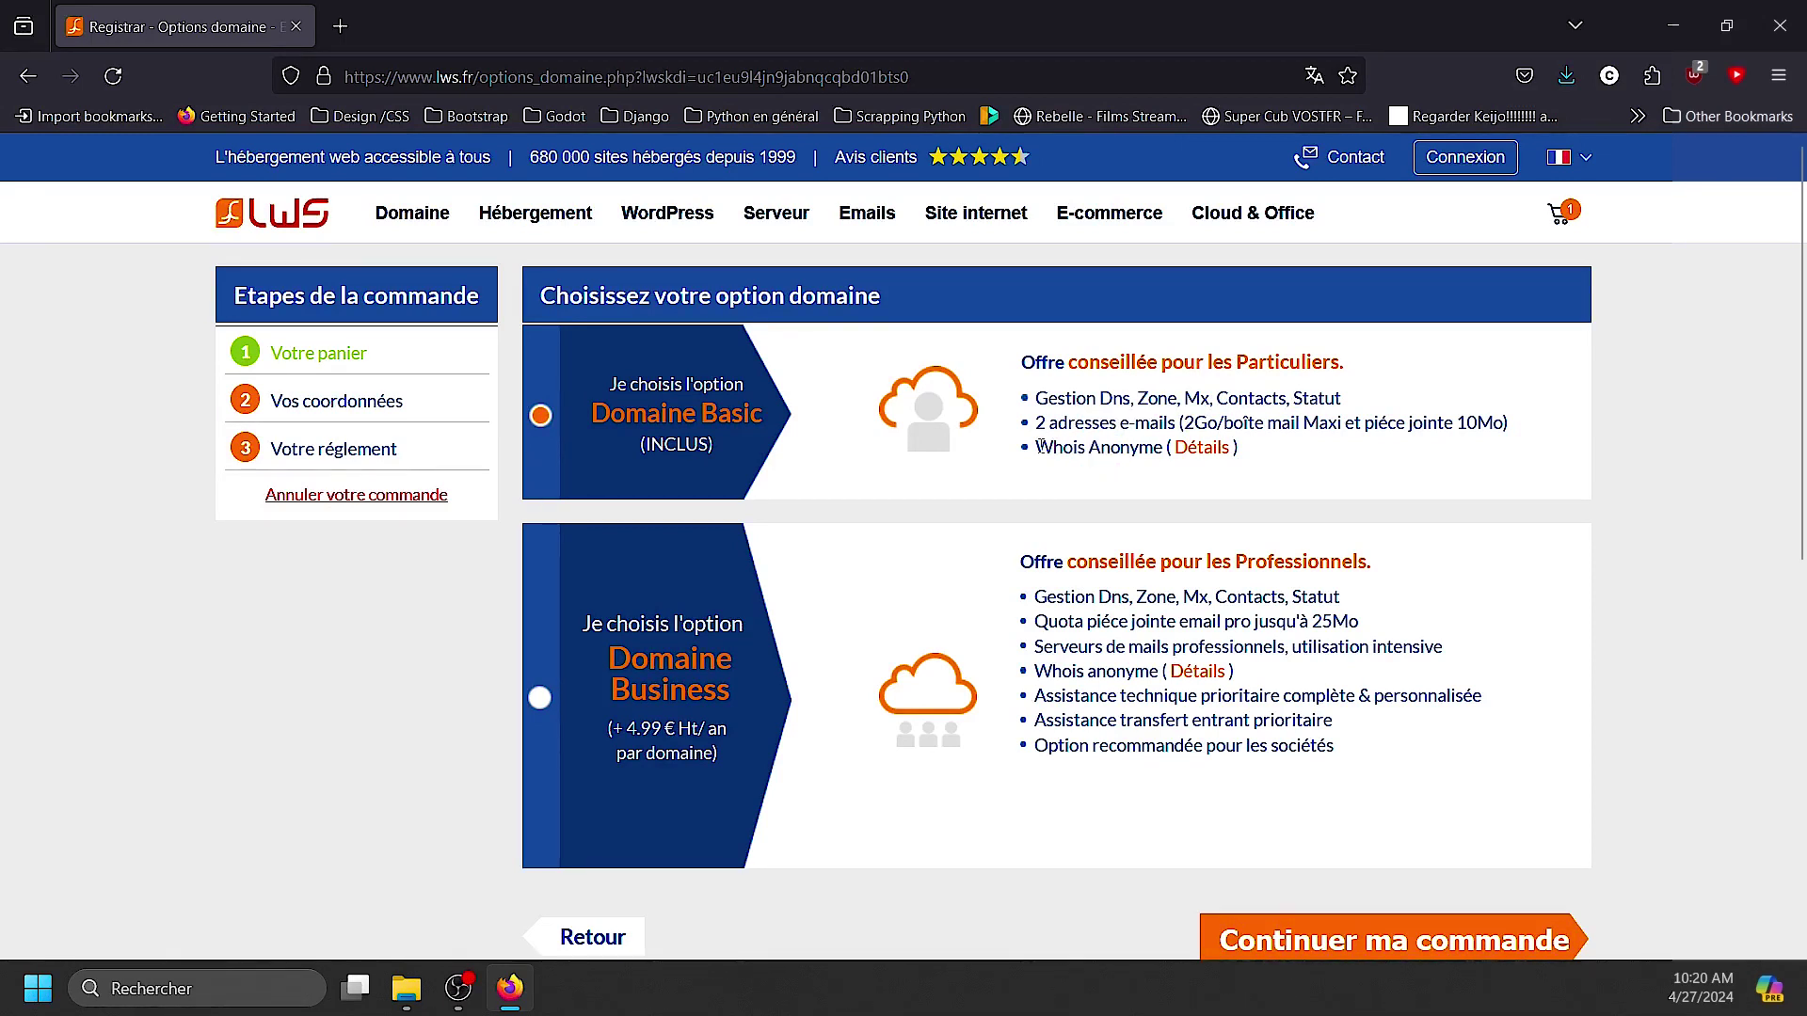
pyautogui.tripleClick(1066, 452)
pyautogui.click(1068, 448)
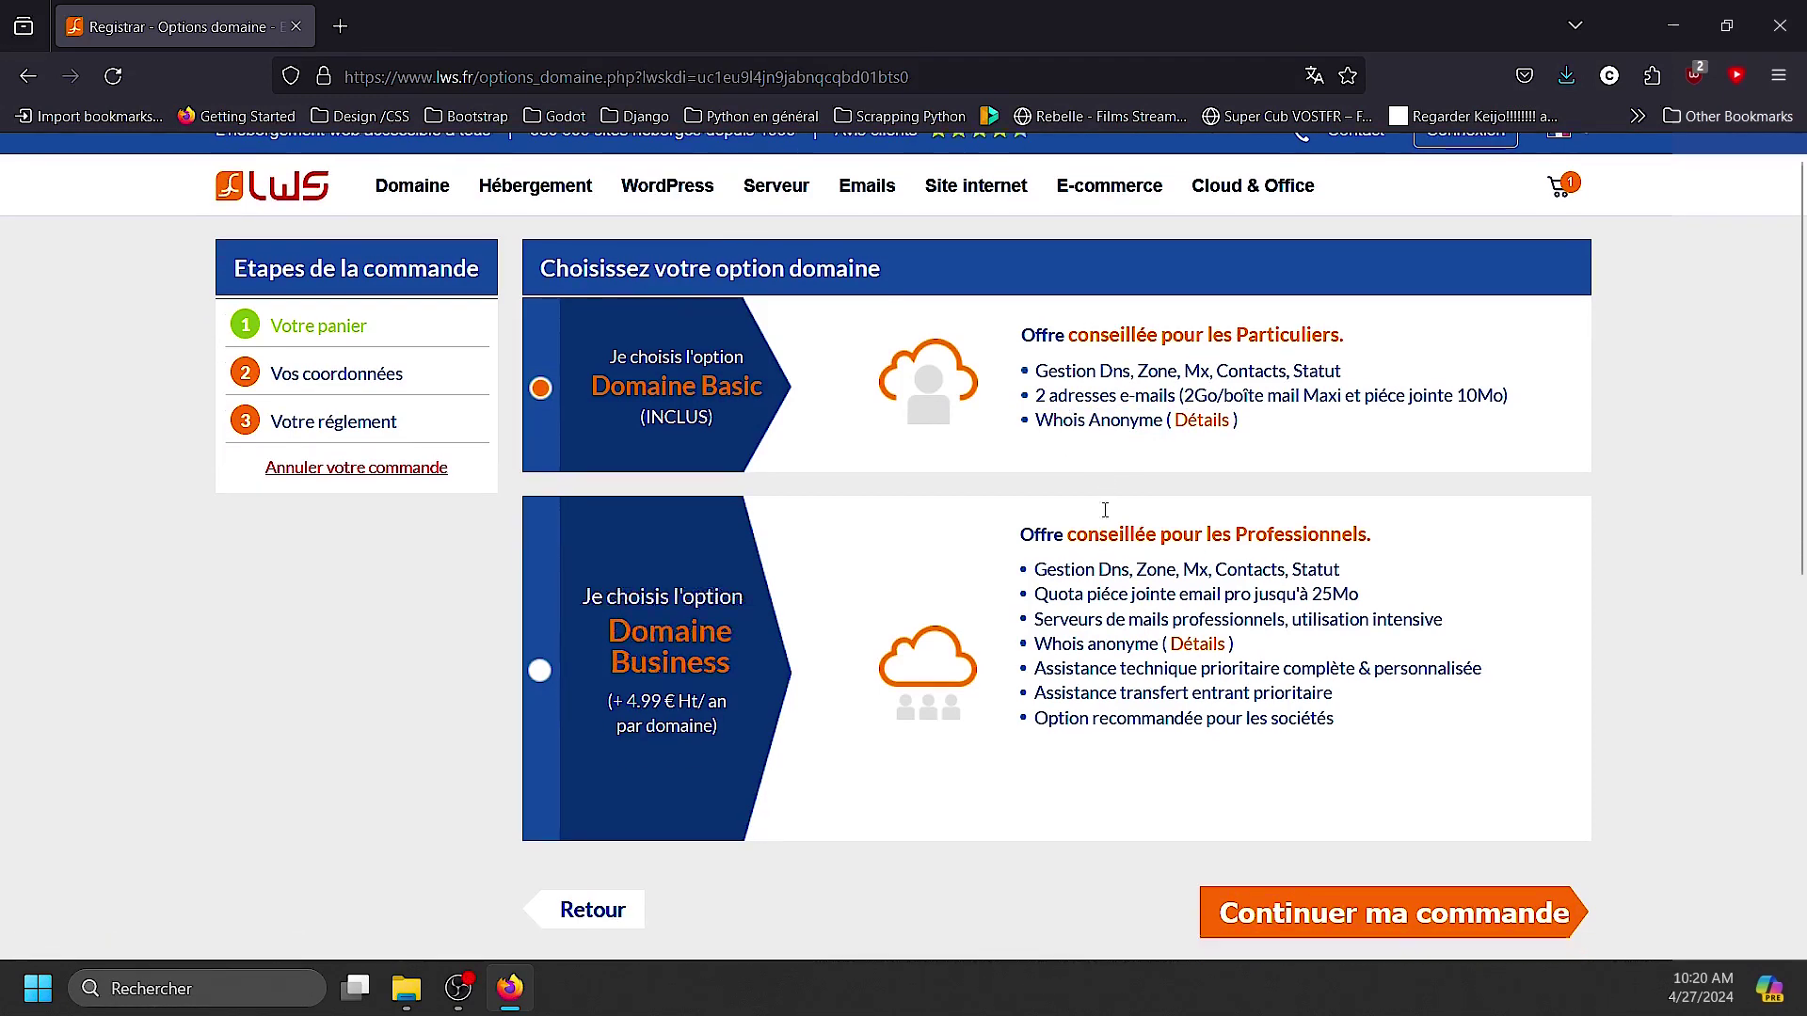
pyautogui.scroll(-2, 1068, 448)
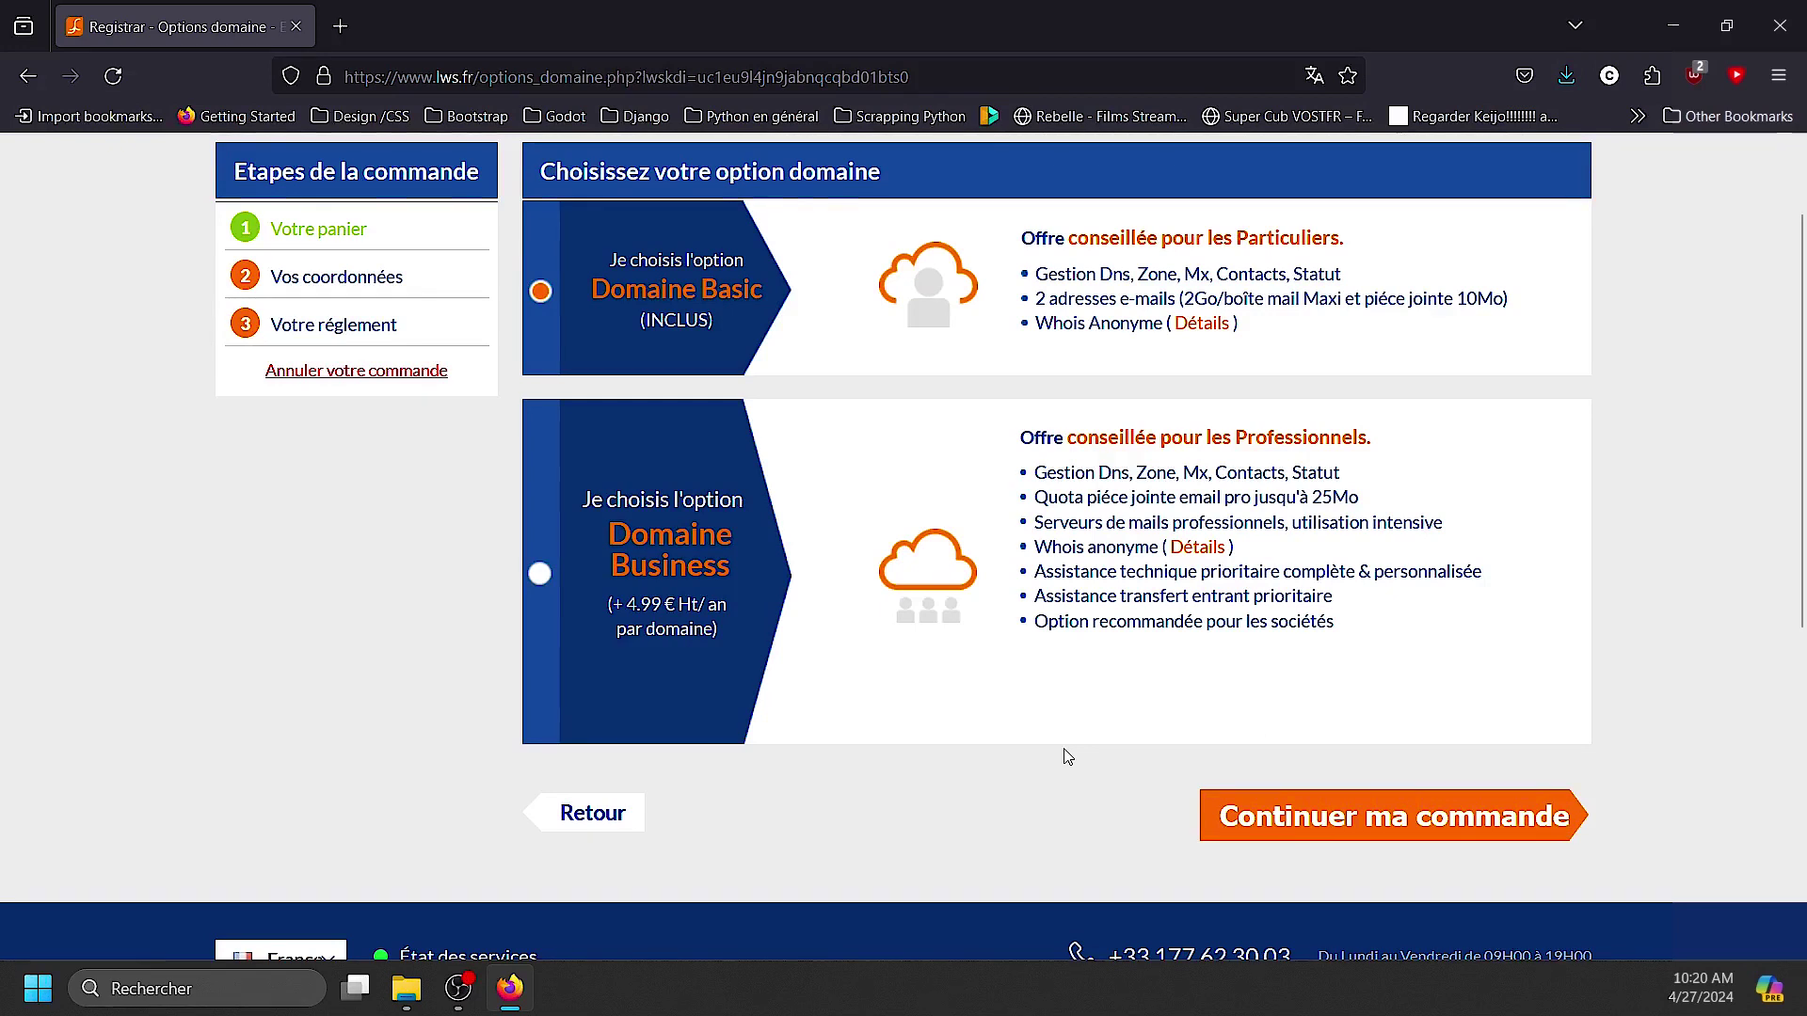
pyautogui.click(1299, 832)
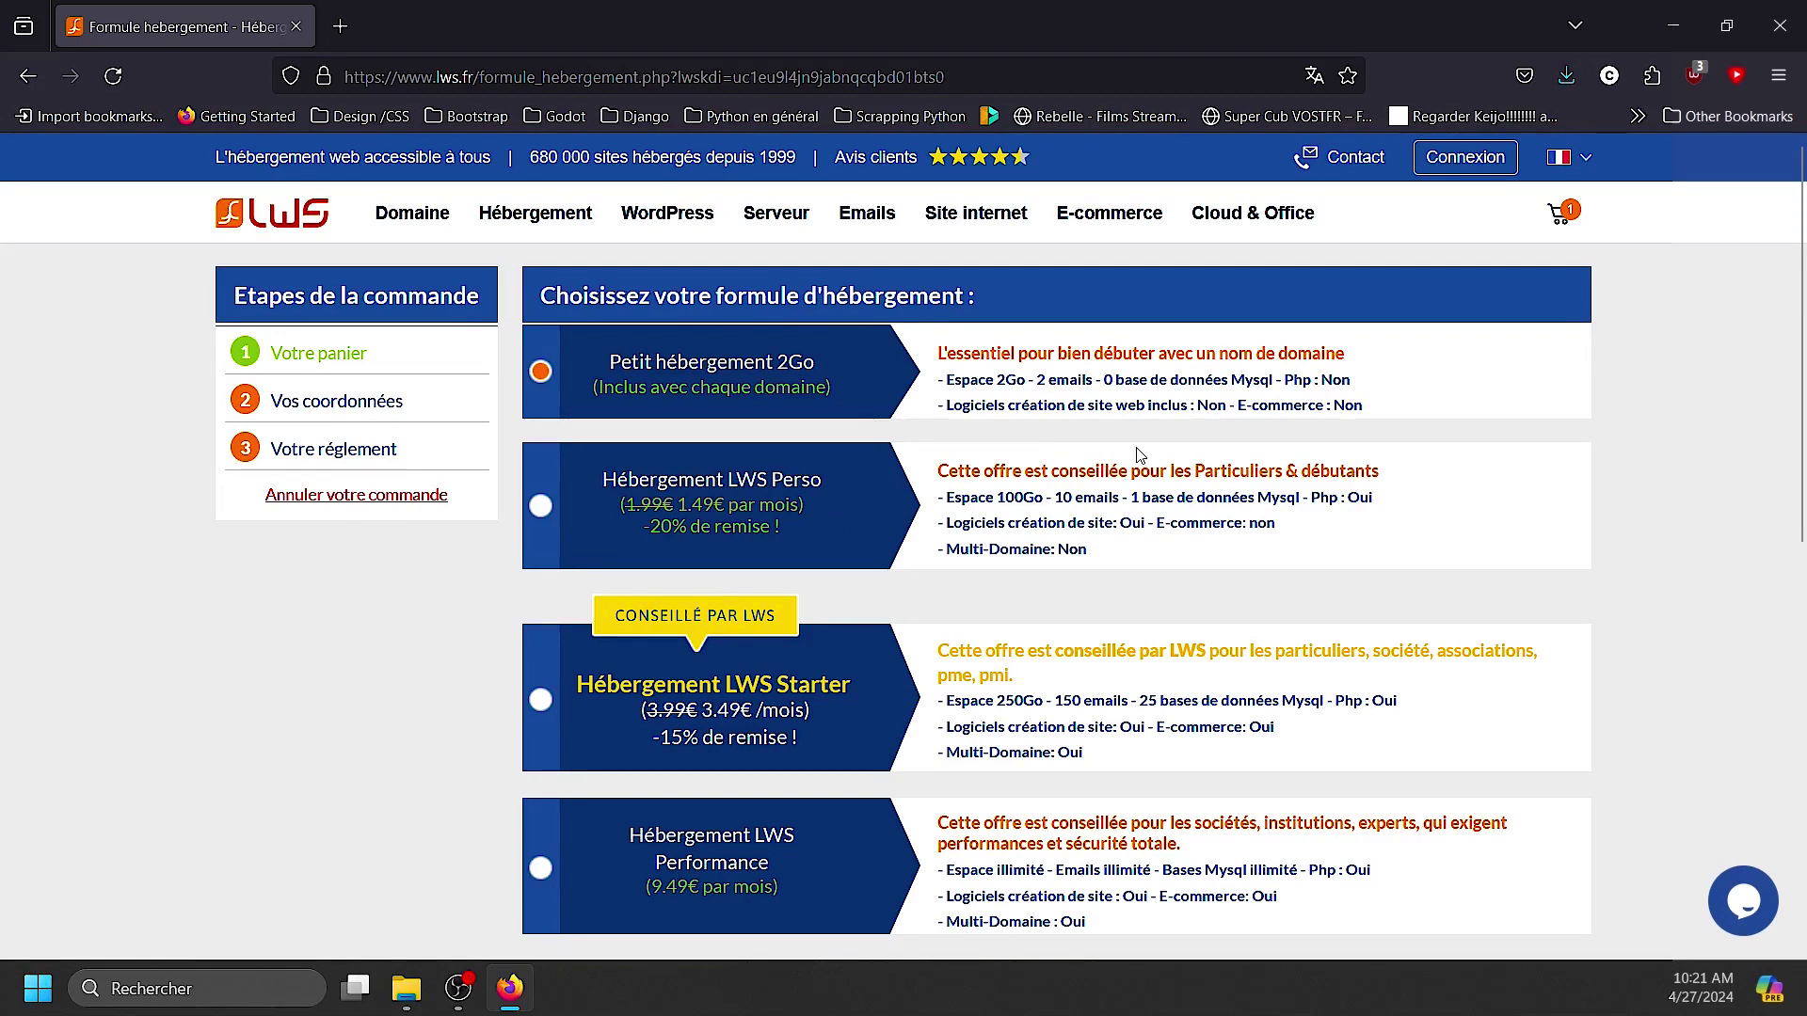
# Compare the hosting plans, keep the included Petit hébergement 2Go and continue to the cart
pyautogui.scroll(-3, 1117, 595)
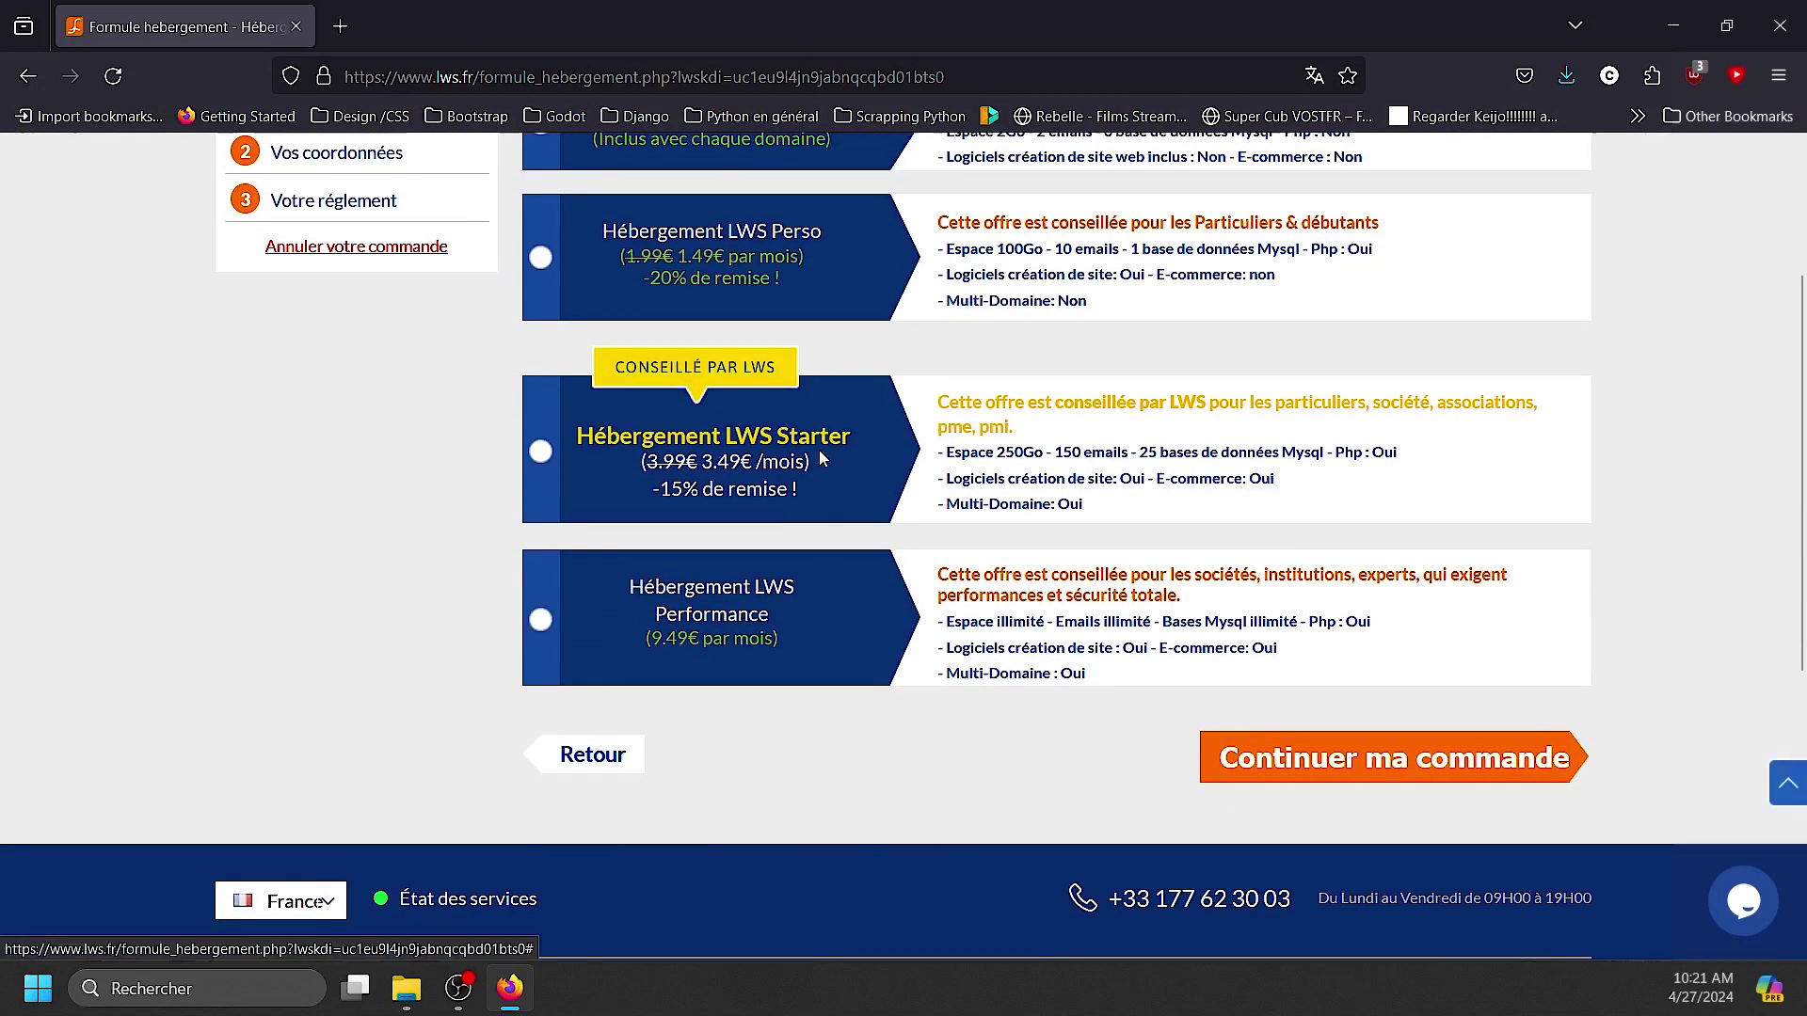
pyautogui.scroll(3, 804, 569)
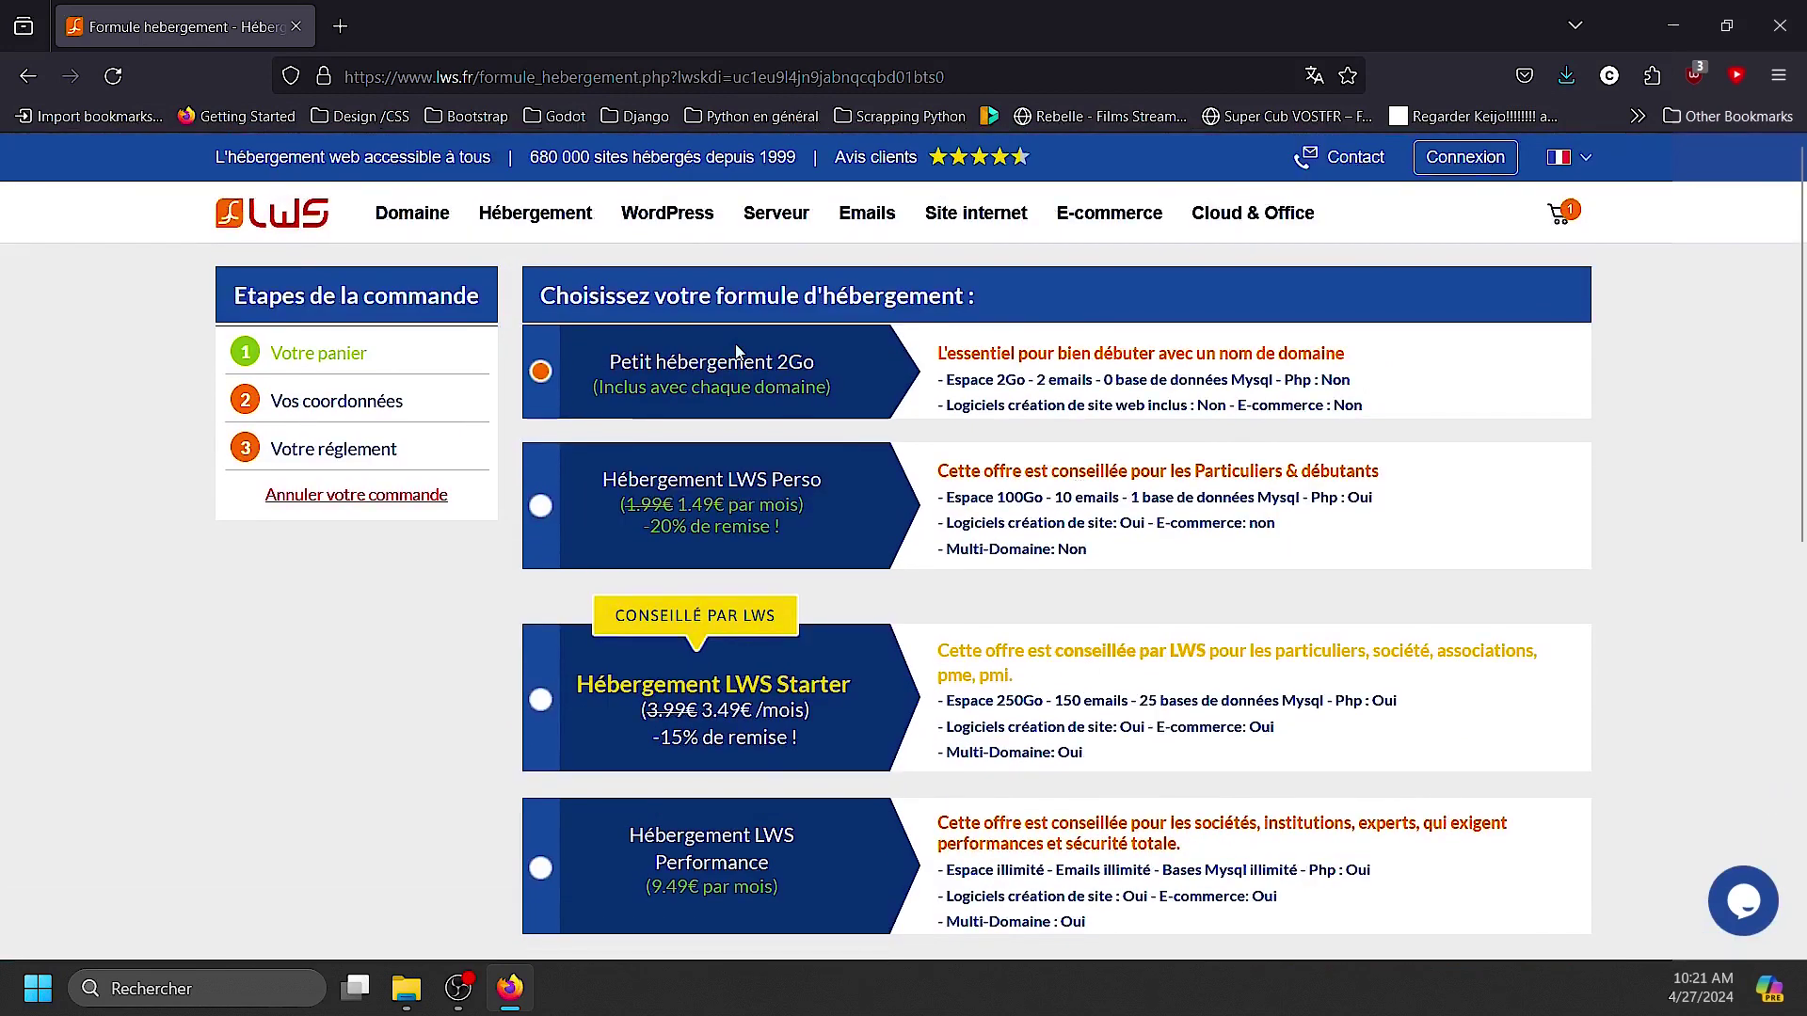
pyautogui.scroll(-2, 665, 361)
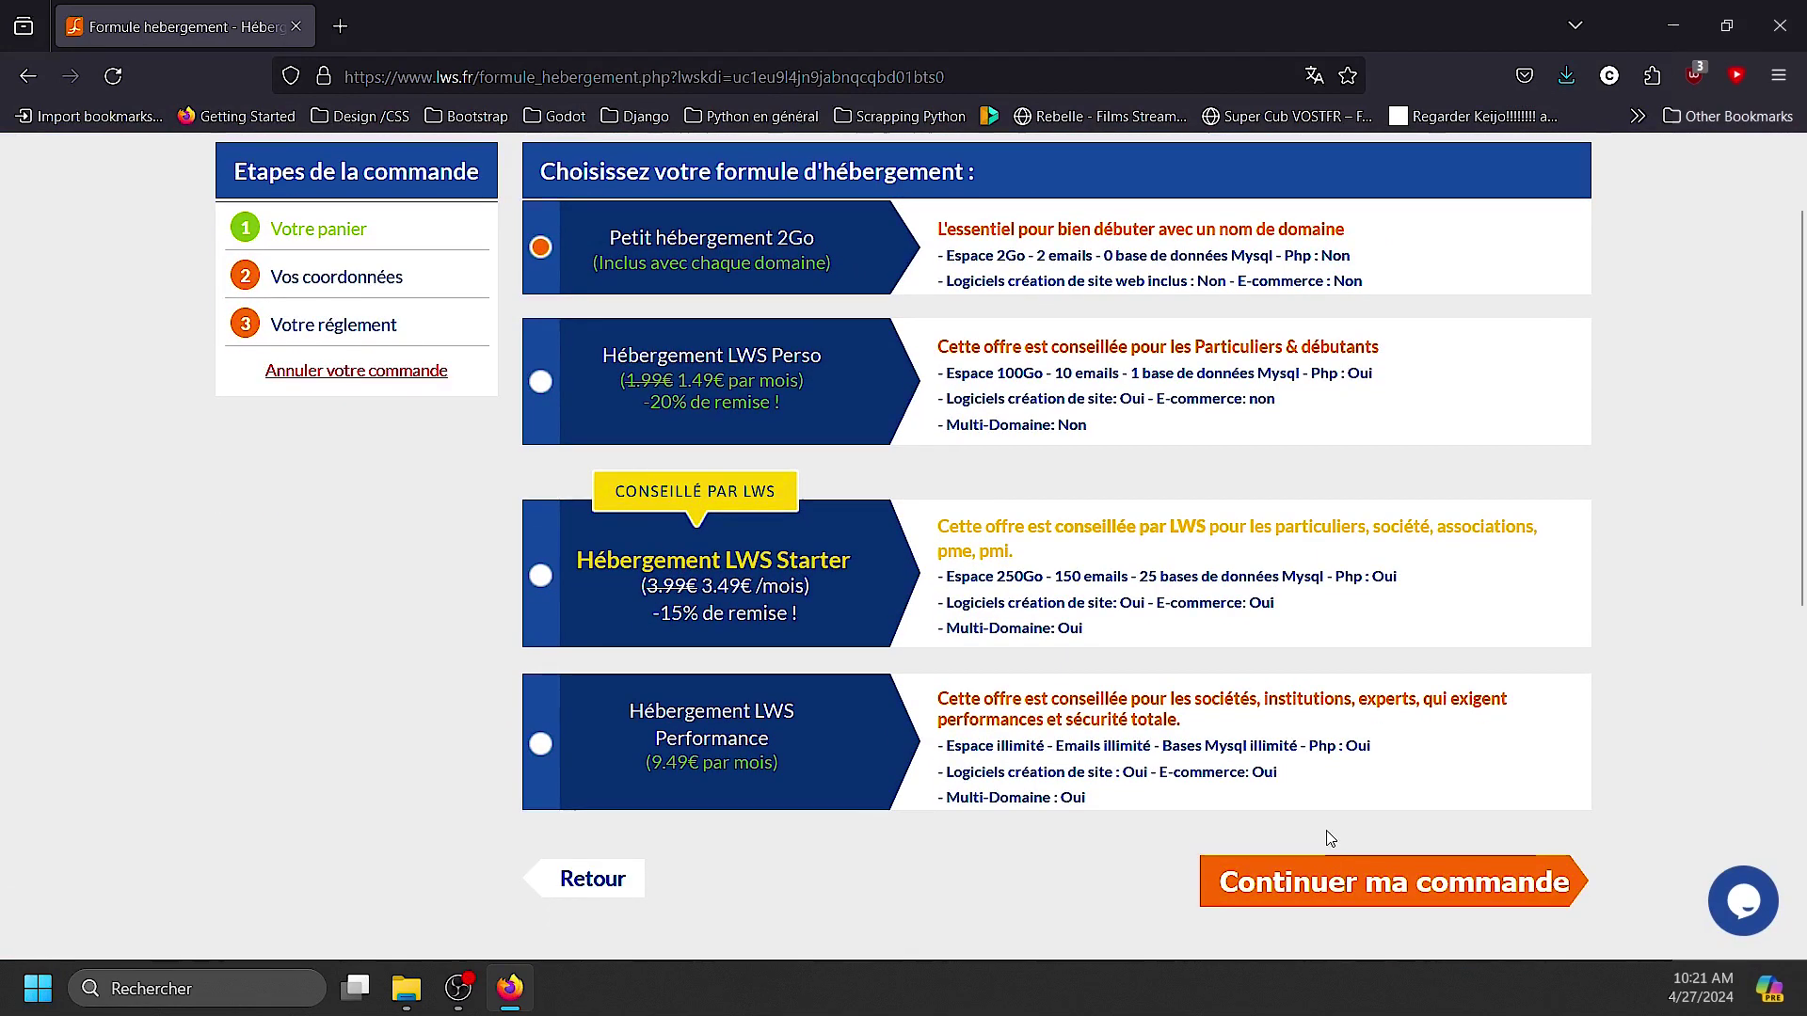
pyautogui.click(1349, 890)
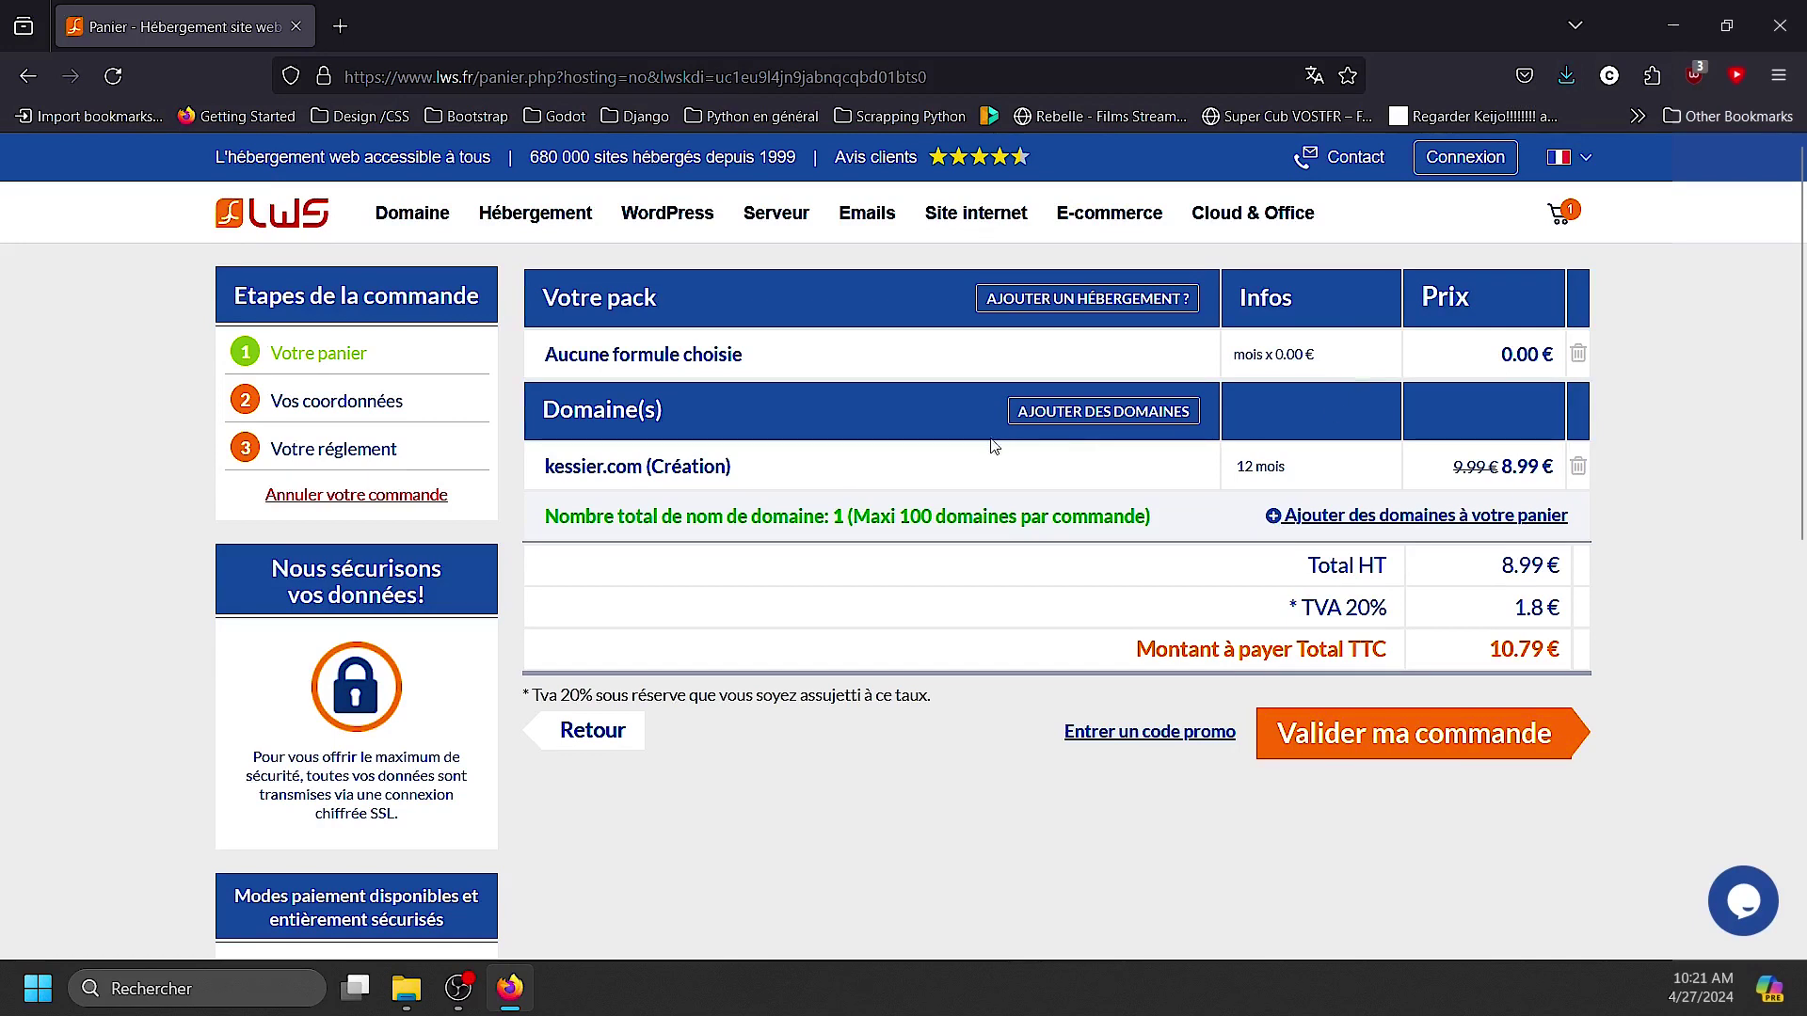
# Check the duration and price of kessier.com in the cart and search for "10.79 eur to xof" in a new tab
pyautogui.moveTo(1251, 465); pyautogui.dragTo(1353, 475)
pyautogui.moveTo(1479, 466); pyautogui.dragTo(1540, 466)
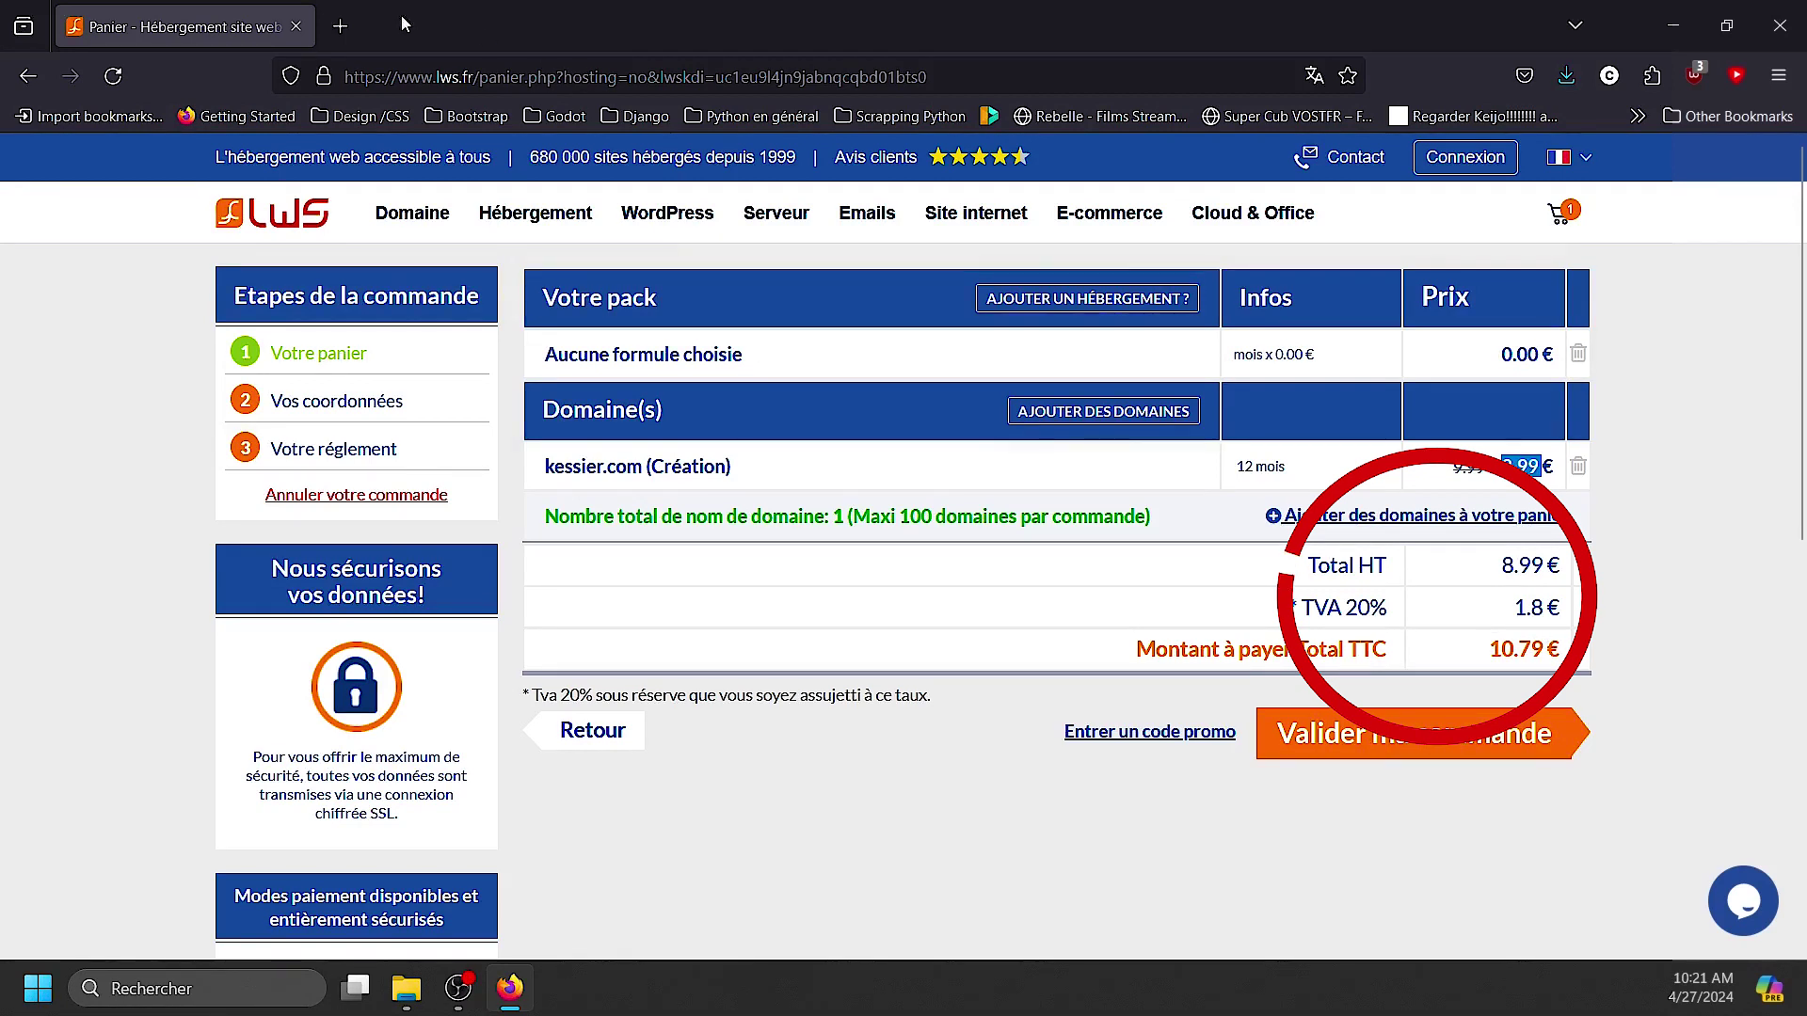
pyautogui.click(341, 27)
pyautogui.write('10')
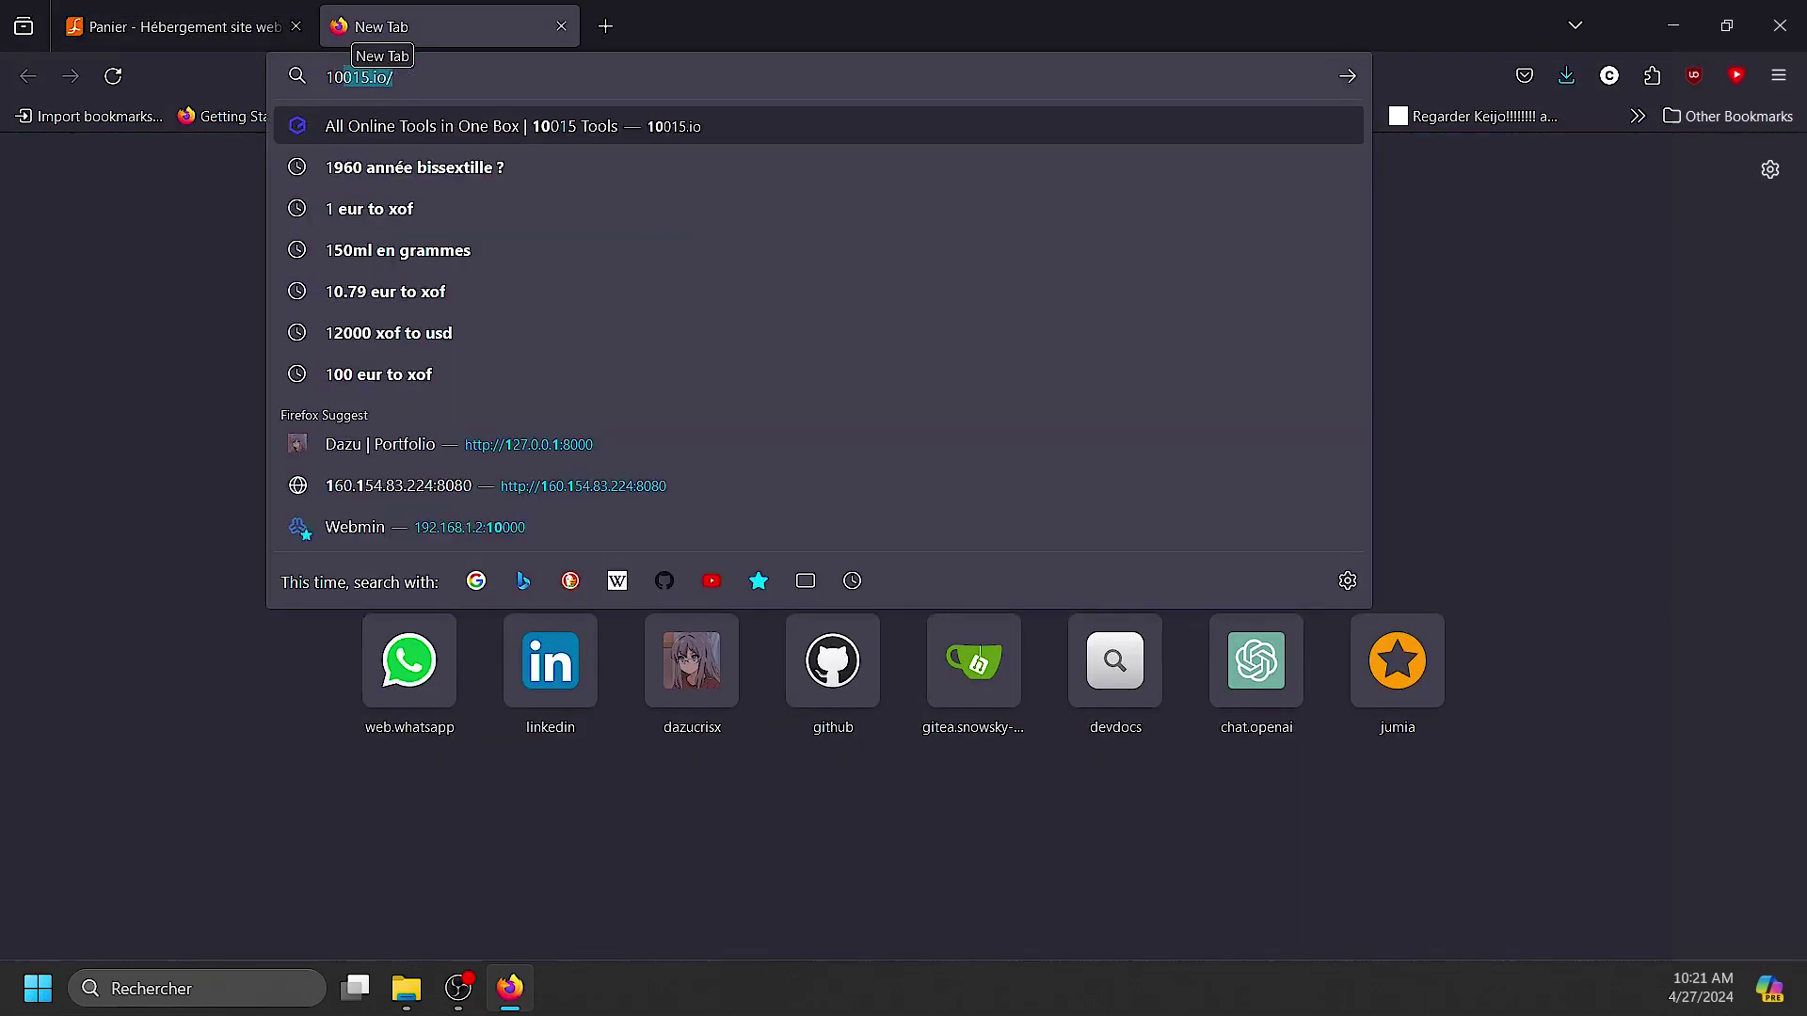
pyautogui.write('.79 eur to xof')
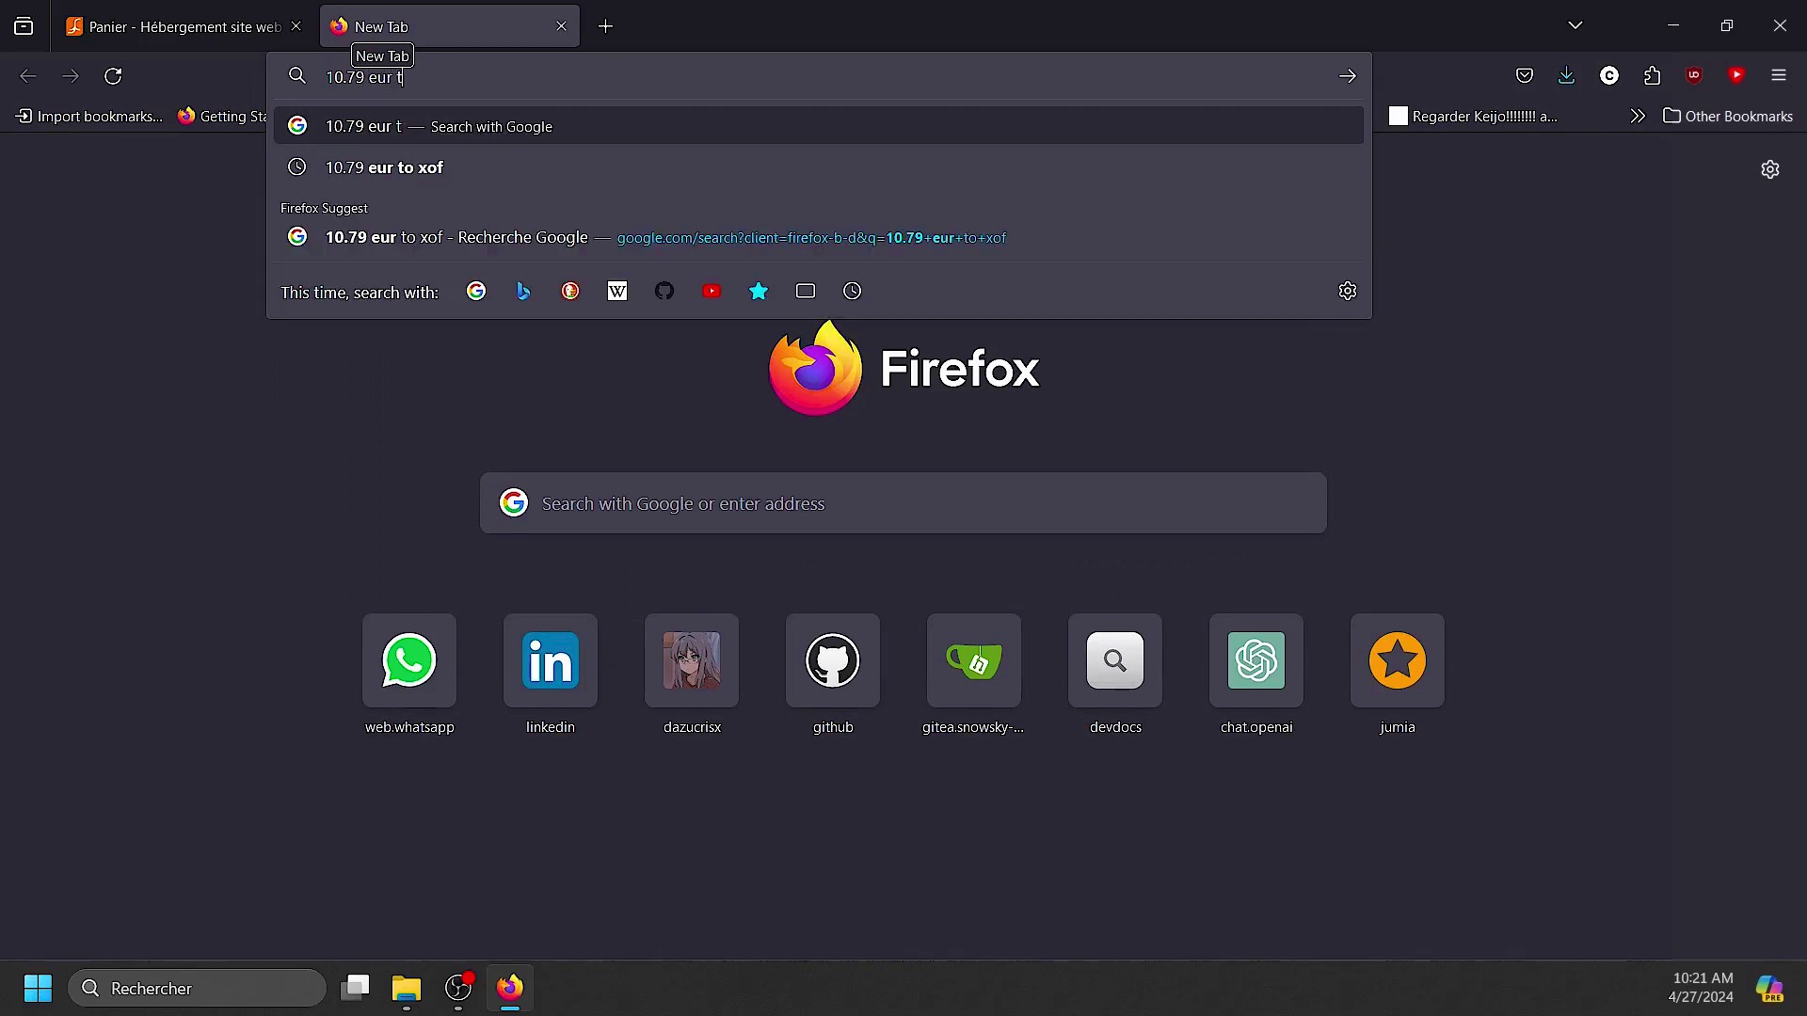
pyautogui.press('Return')
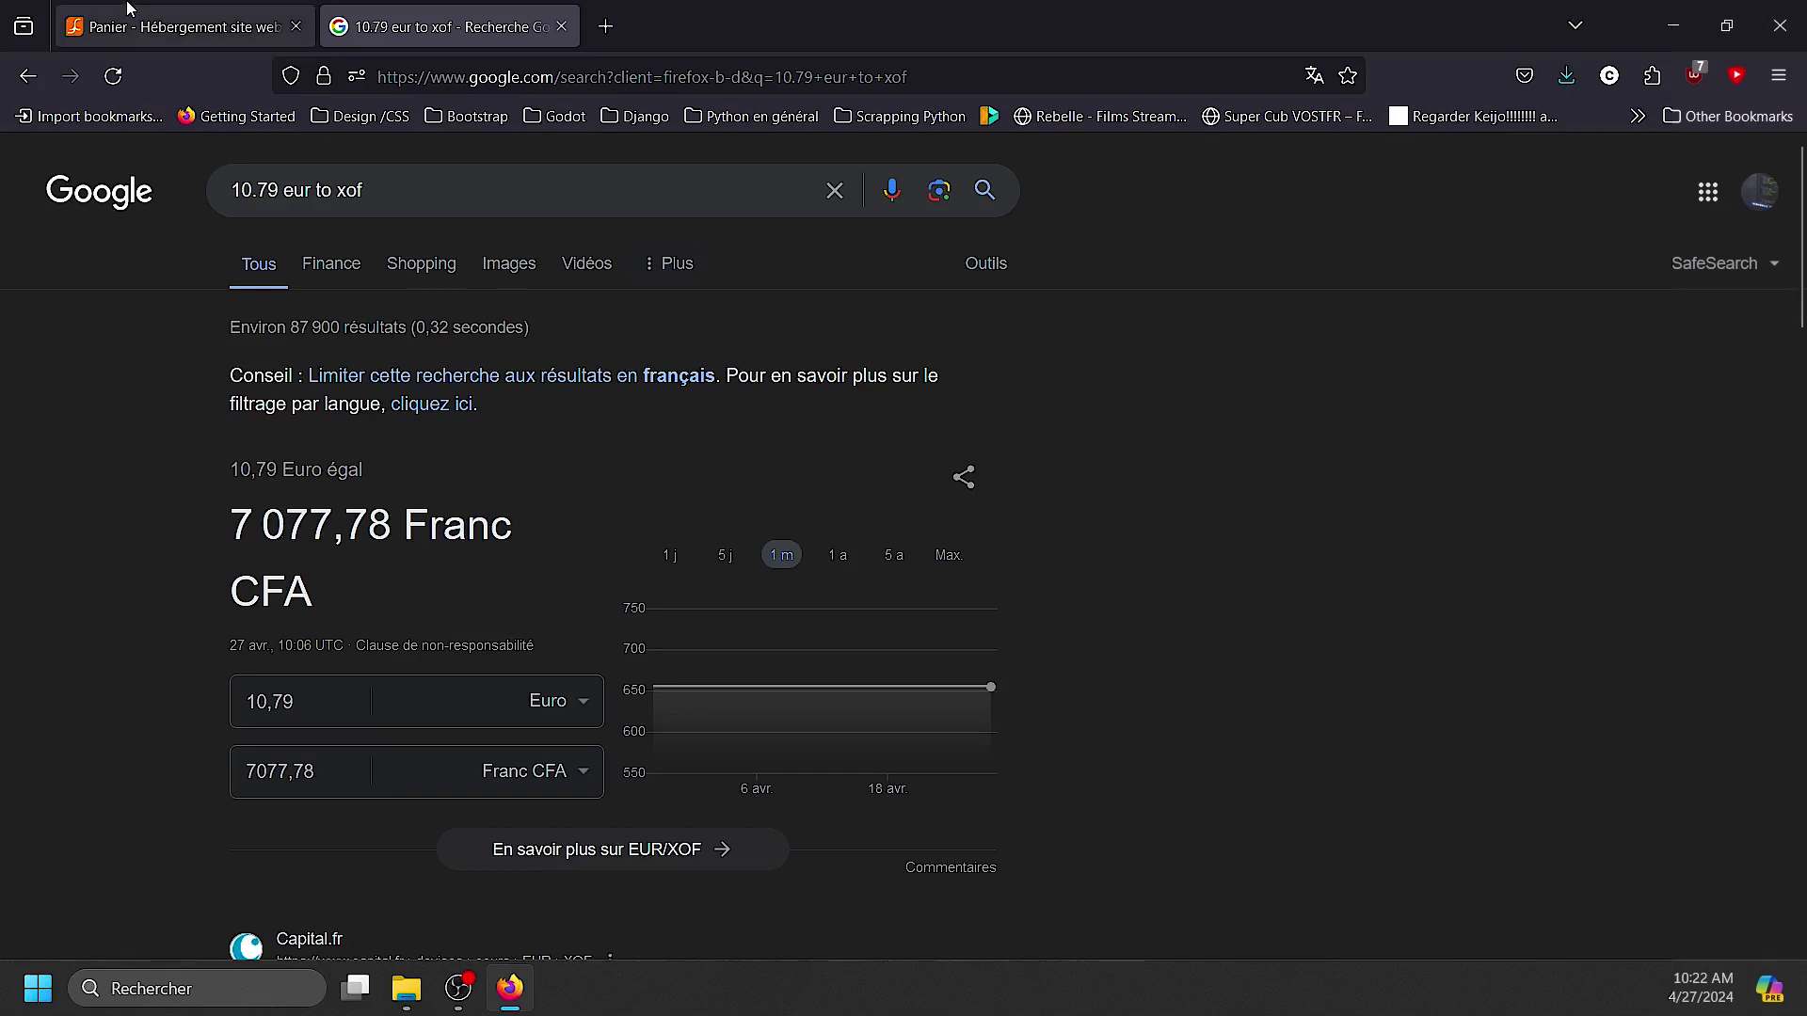
# Return to the LWS cart, validate the order and answer "non" to being an existing LWS client
pyautogui.click(179, 26)
pyautogui.click(1370, 755)
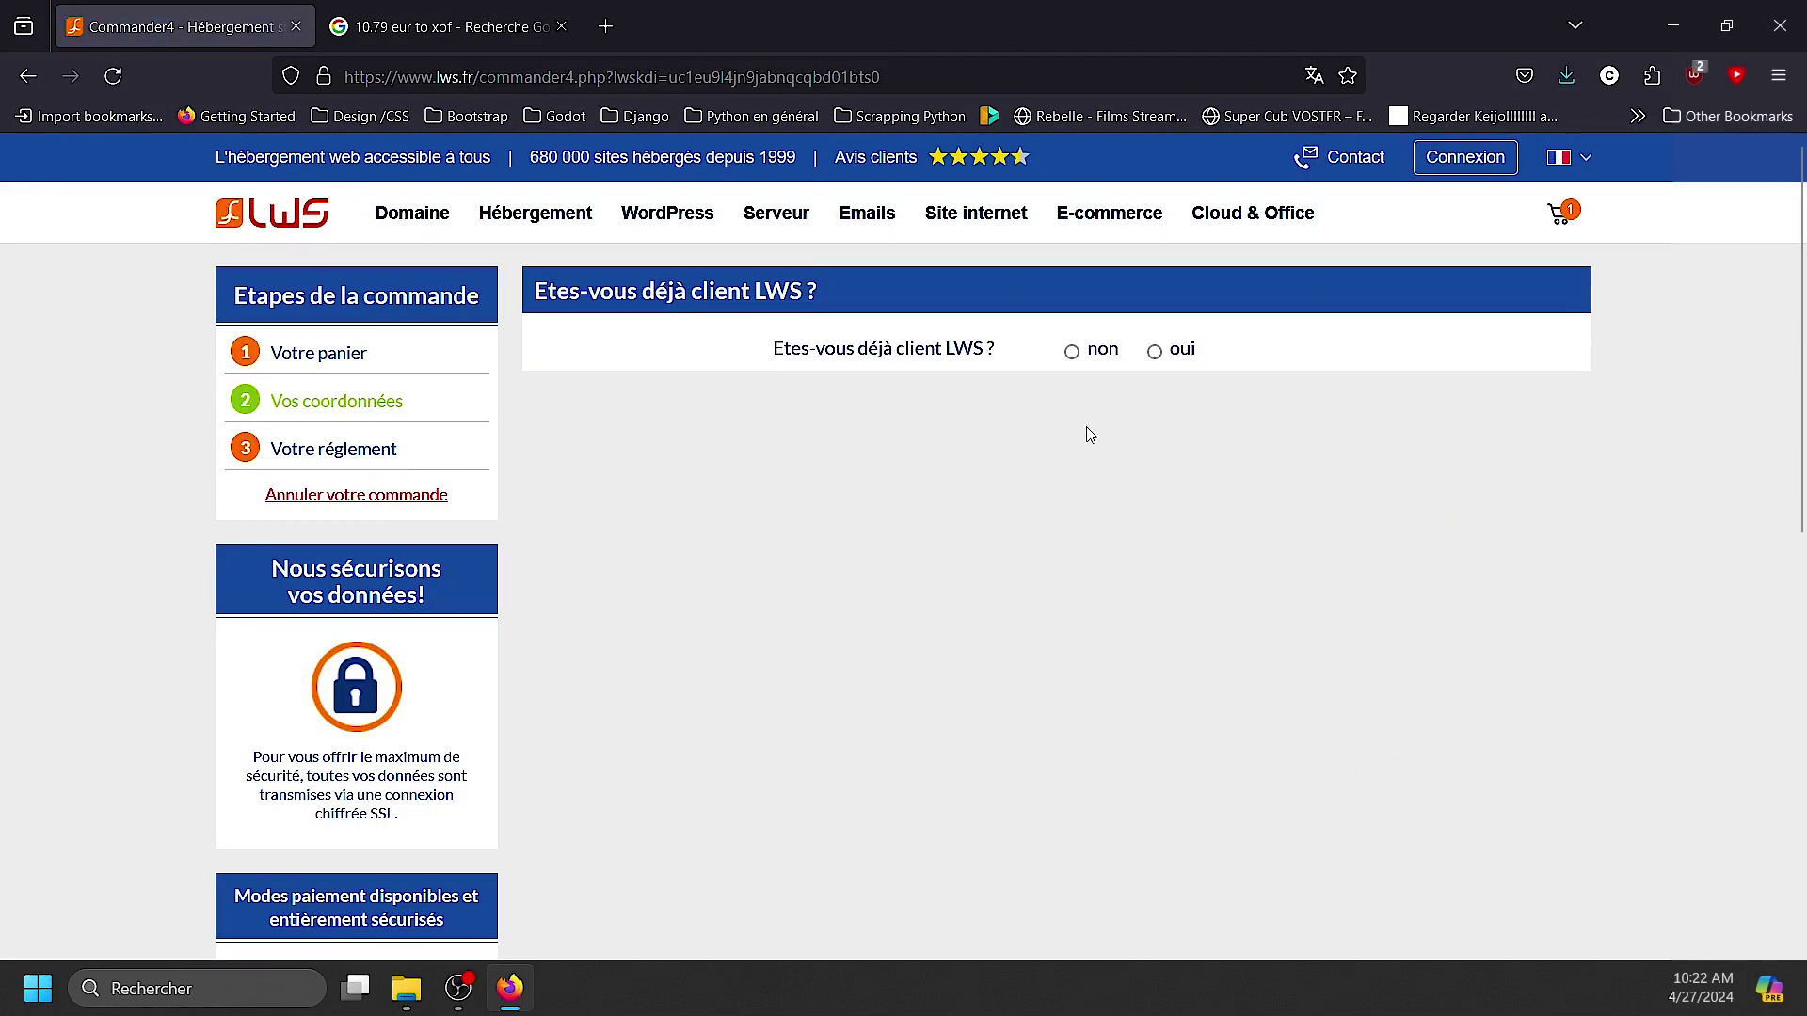
pyautogui.click(1154, 351)
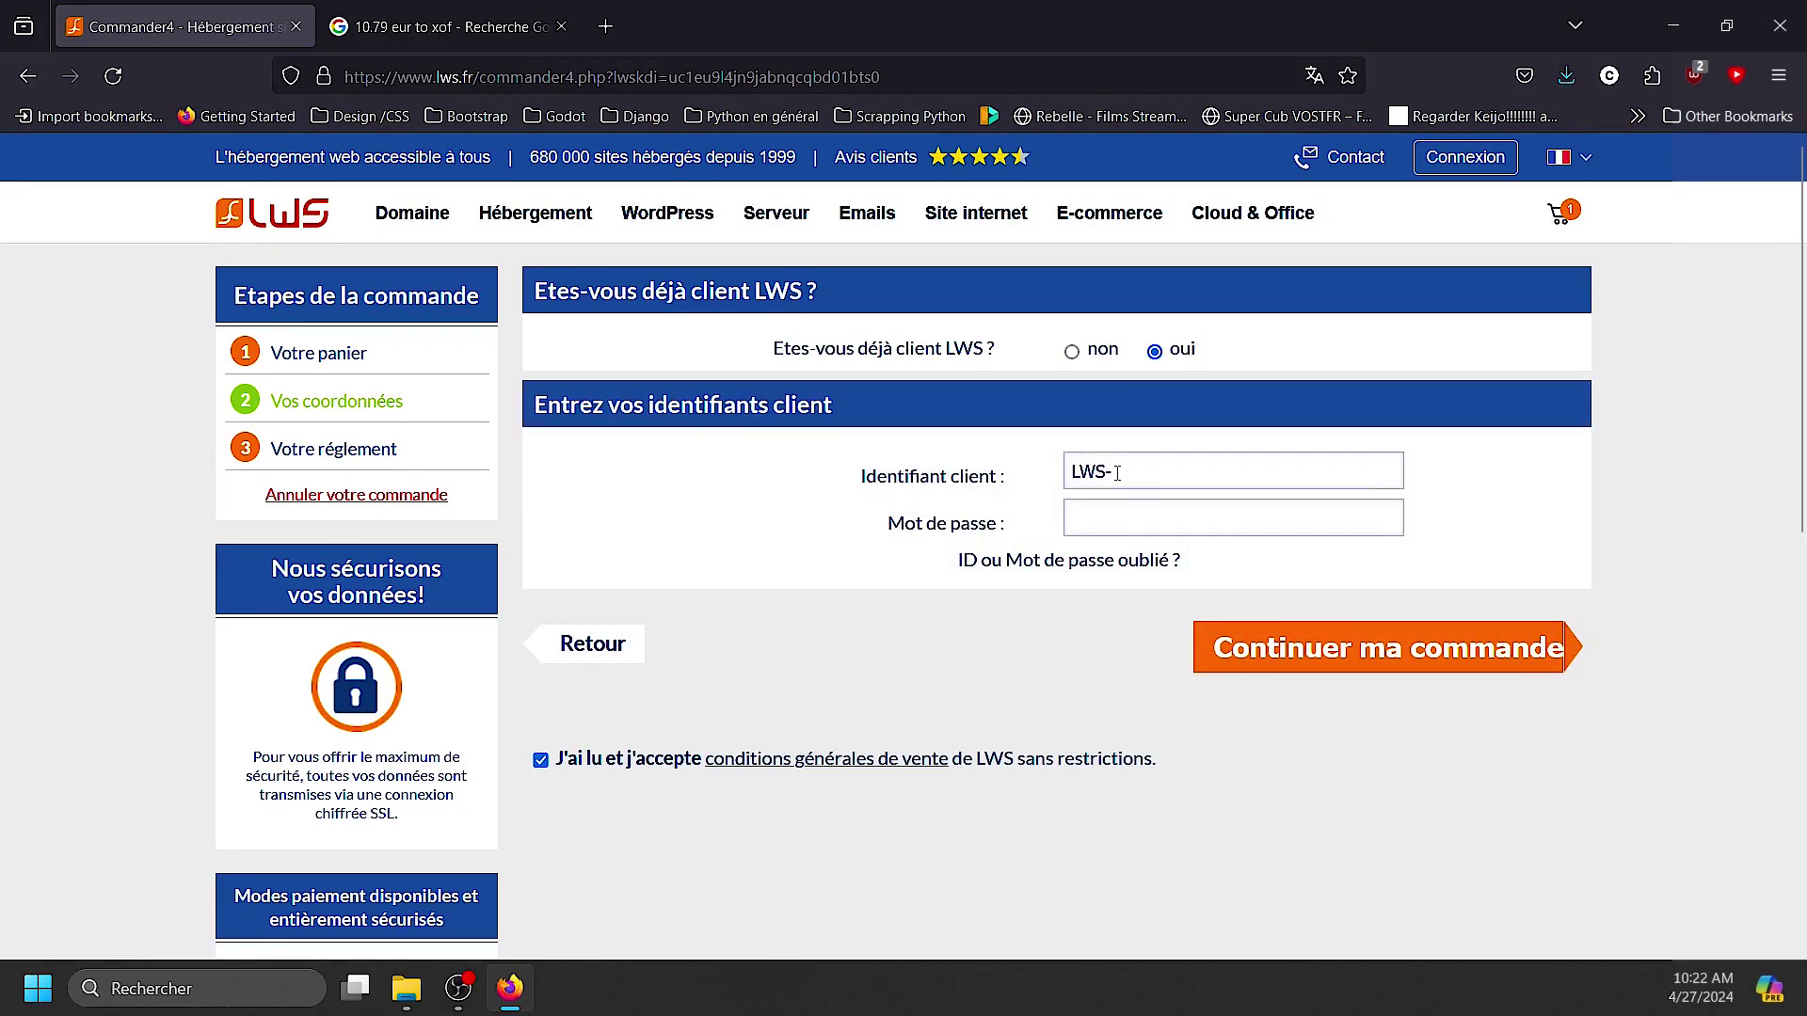
pyautogui.click(1073, 352)
# Choose "oui" for adding separate billing details below the owner's contact form
pyautogui.scroll(-2, 1114, 503)
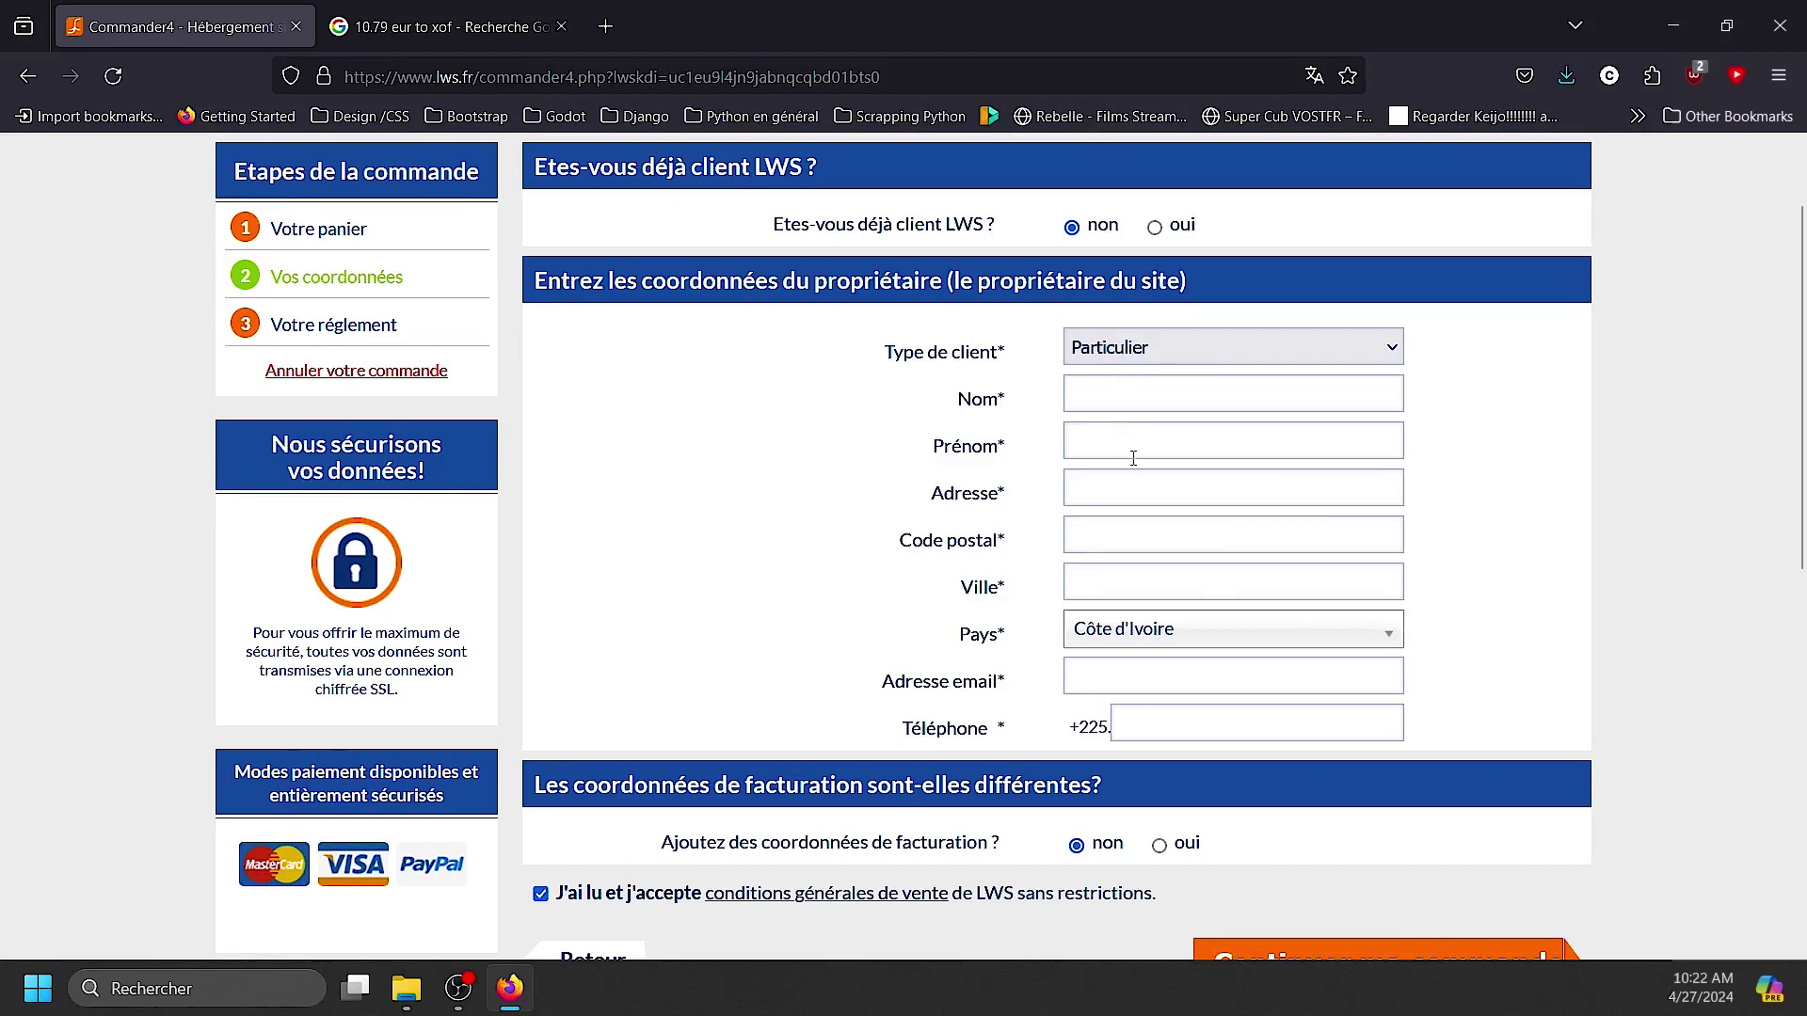
pyautogui.click(1116, 588)
pyautogui.scroll(-1, 1158, 800)
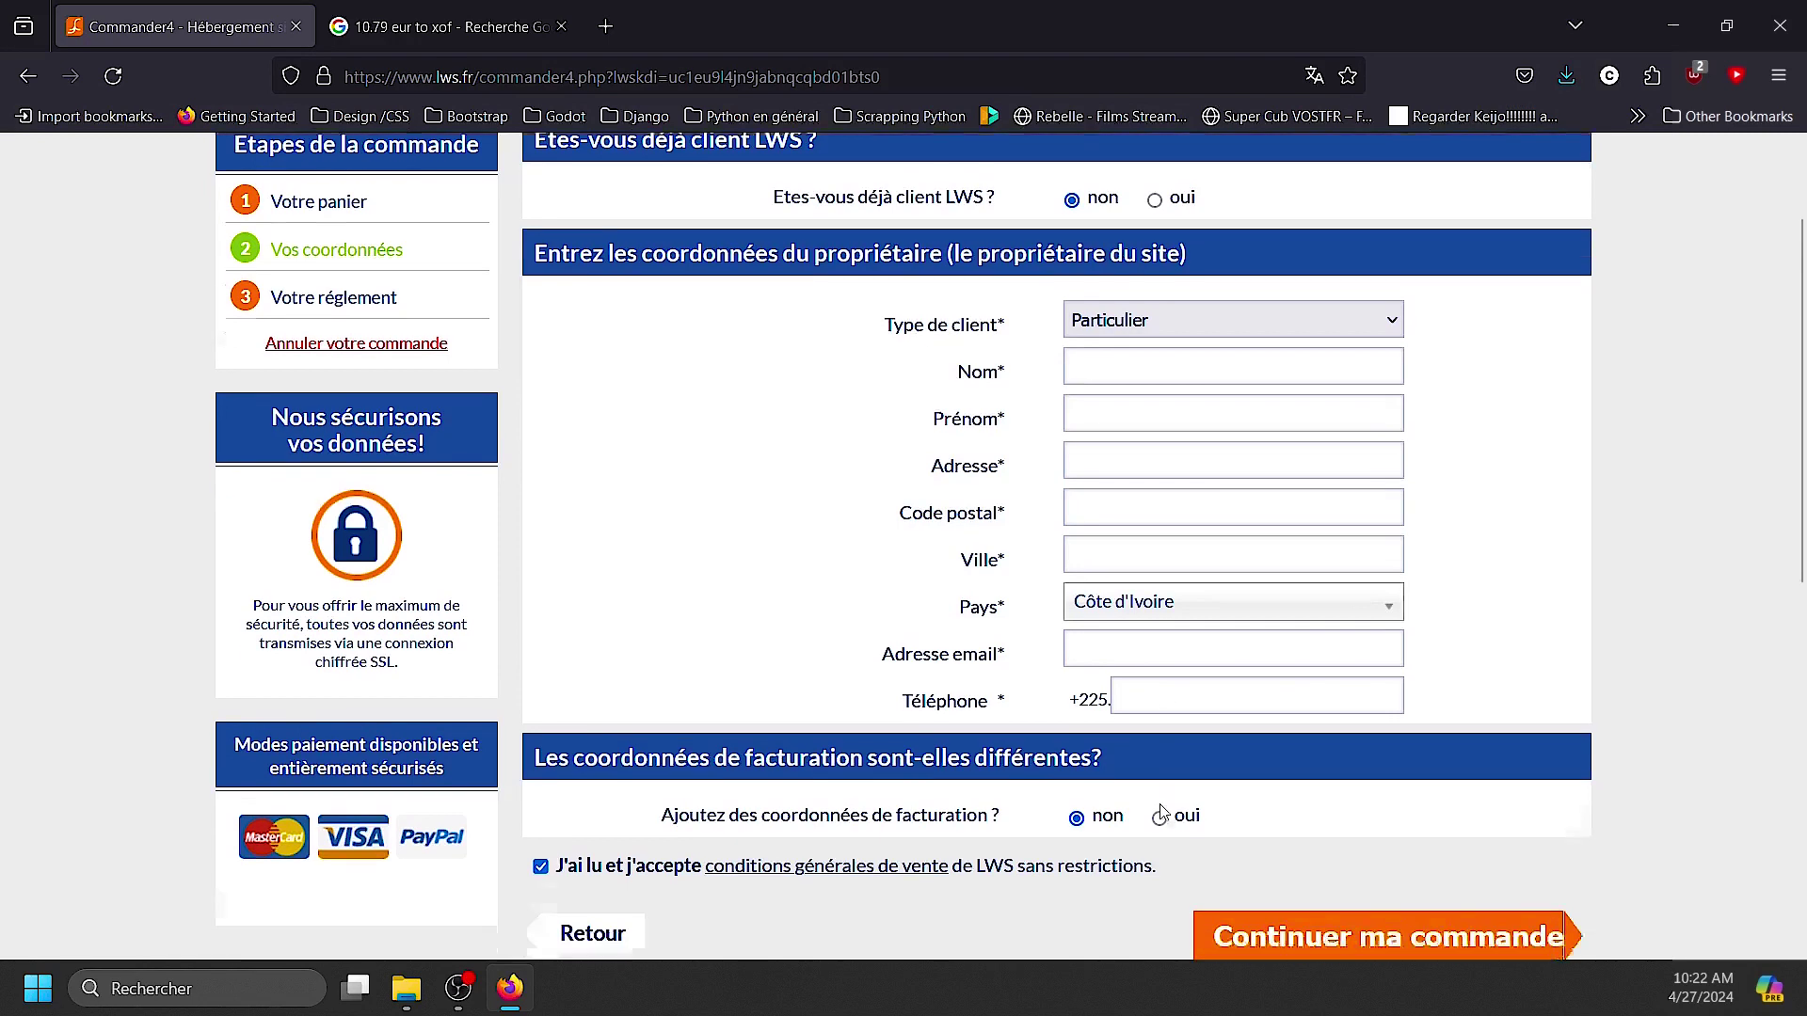
pyautogui.scroll(-2, 1163, 813)
pyautogui.click(1157, 722)
pyautogui.scroll(-5, 1157, 722)
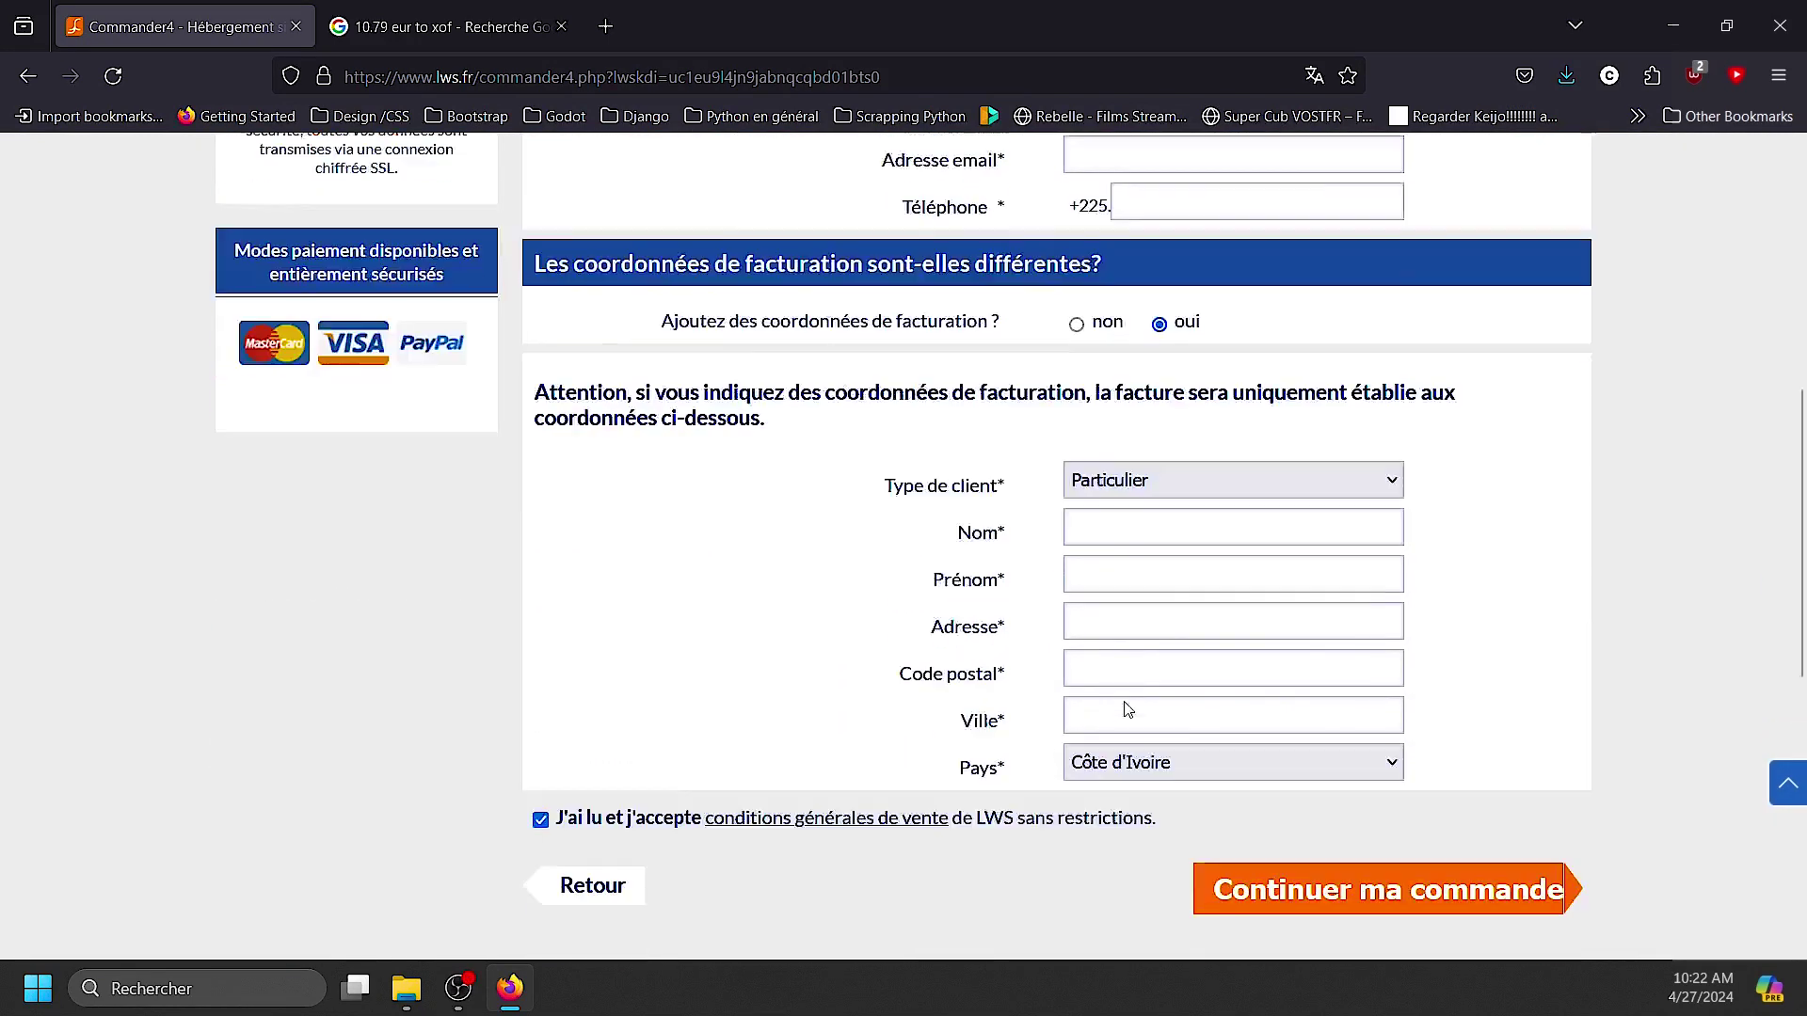
# Examine the fields required for the owner's contact details and the billing details
pyautogui.scroll(2, 1129, 706)
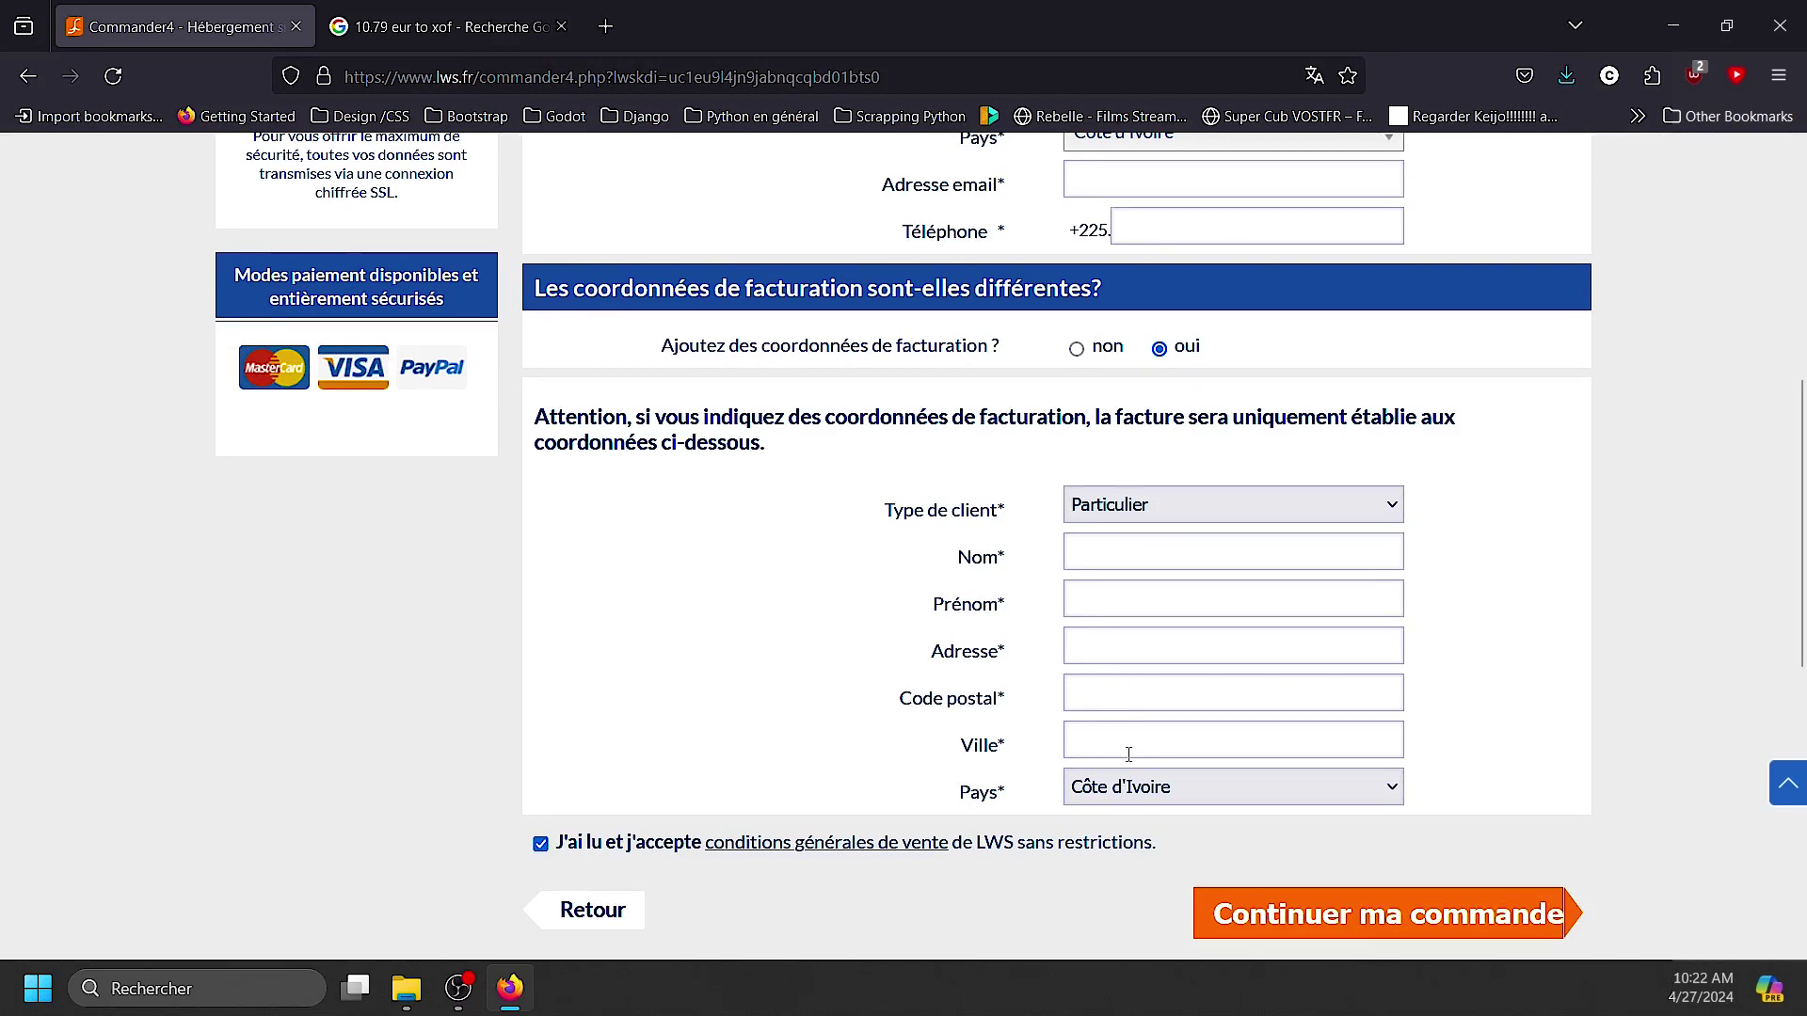
pyautogui.scroll(6, 1128, 754)
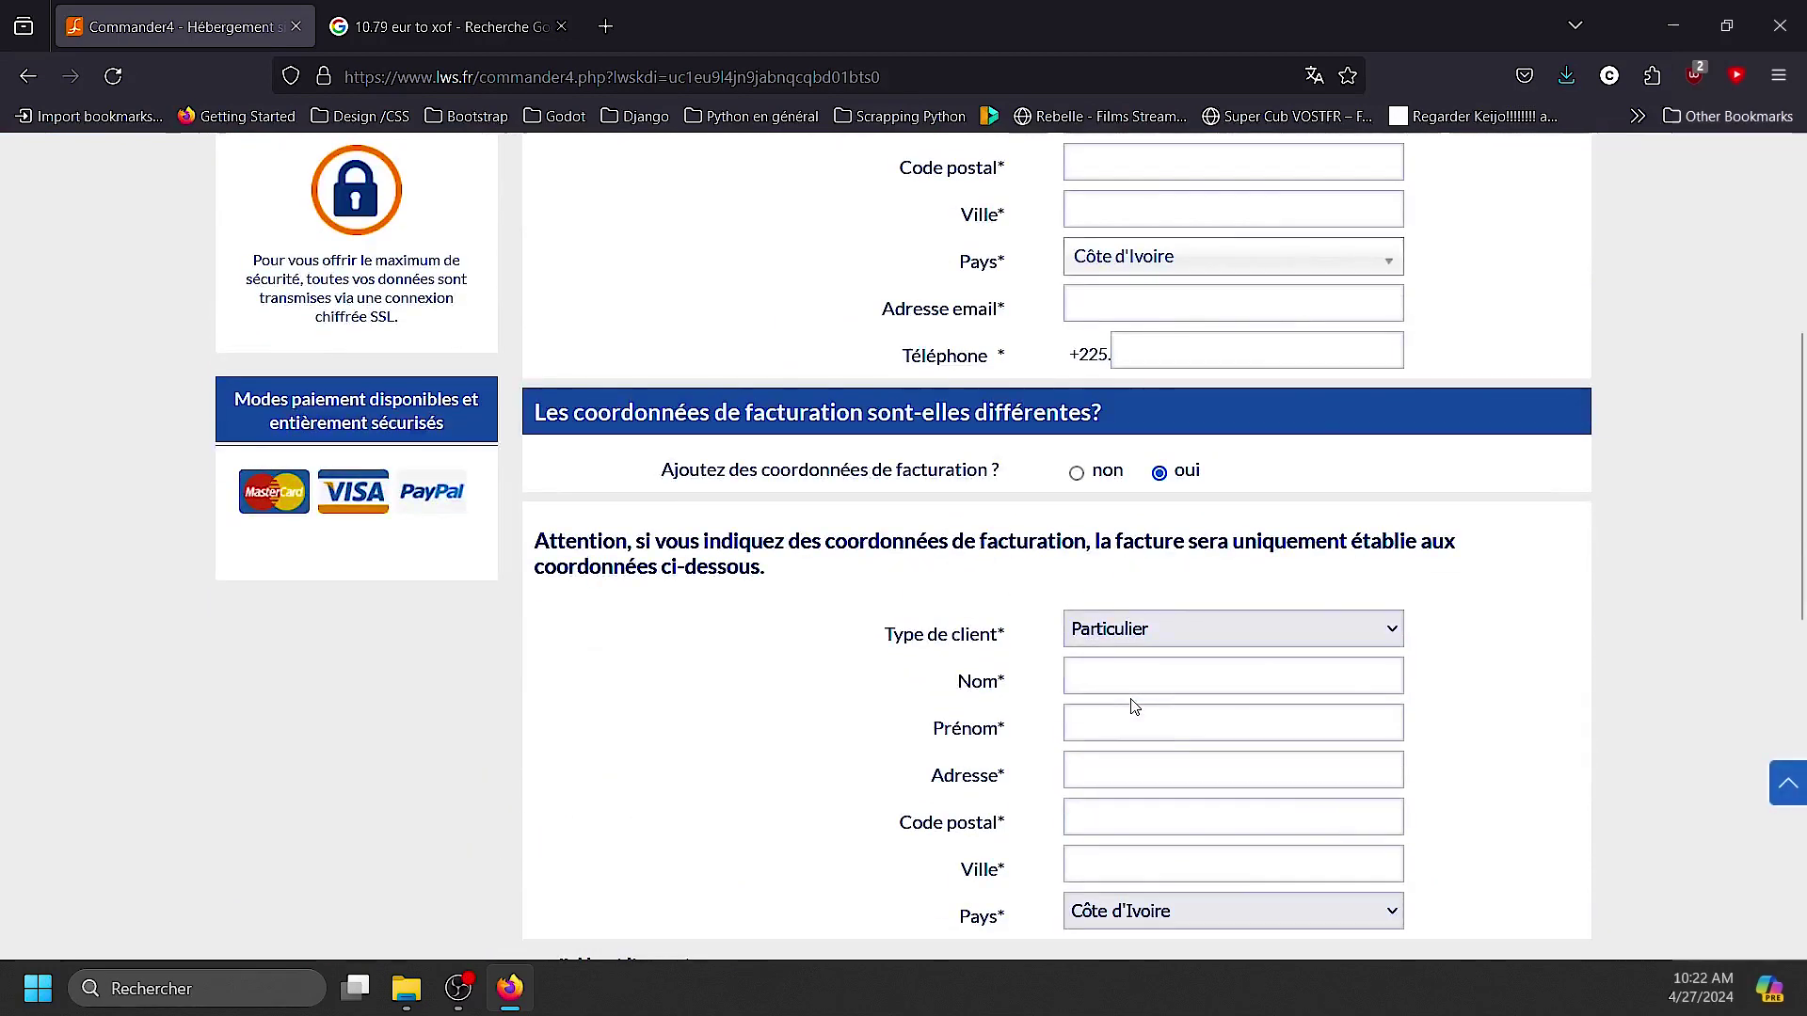
pyautogui.scroll(-5, 1239, 750)
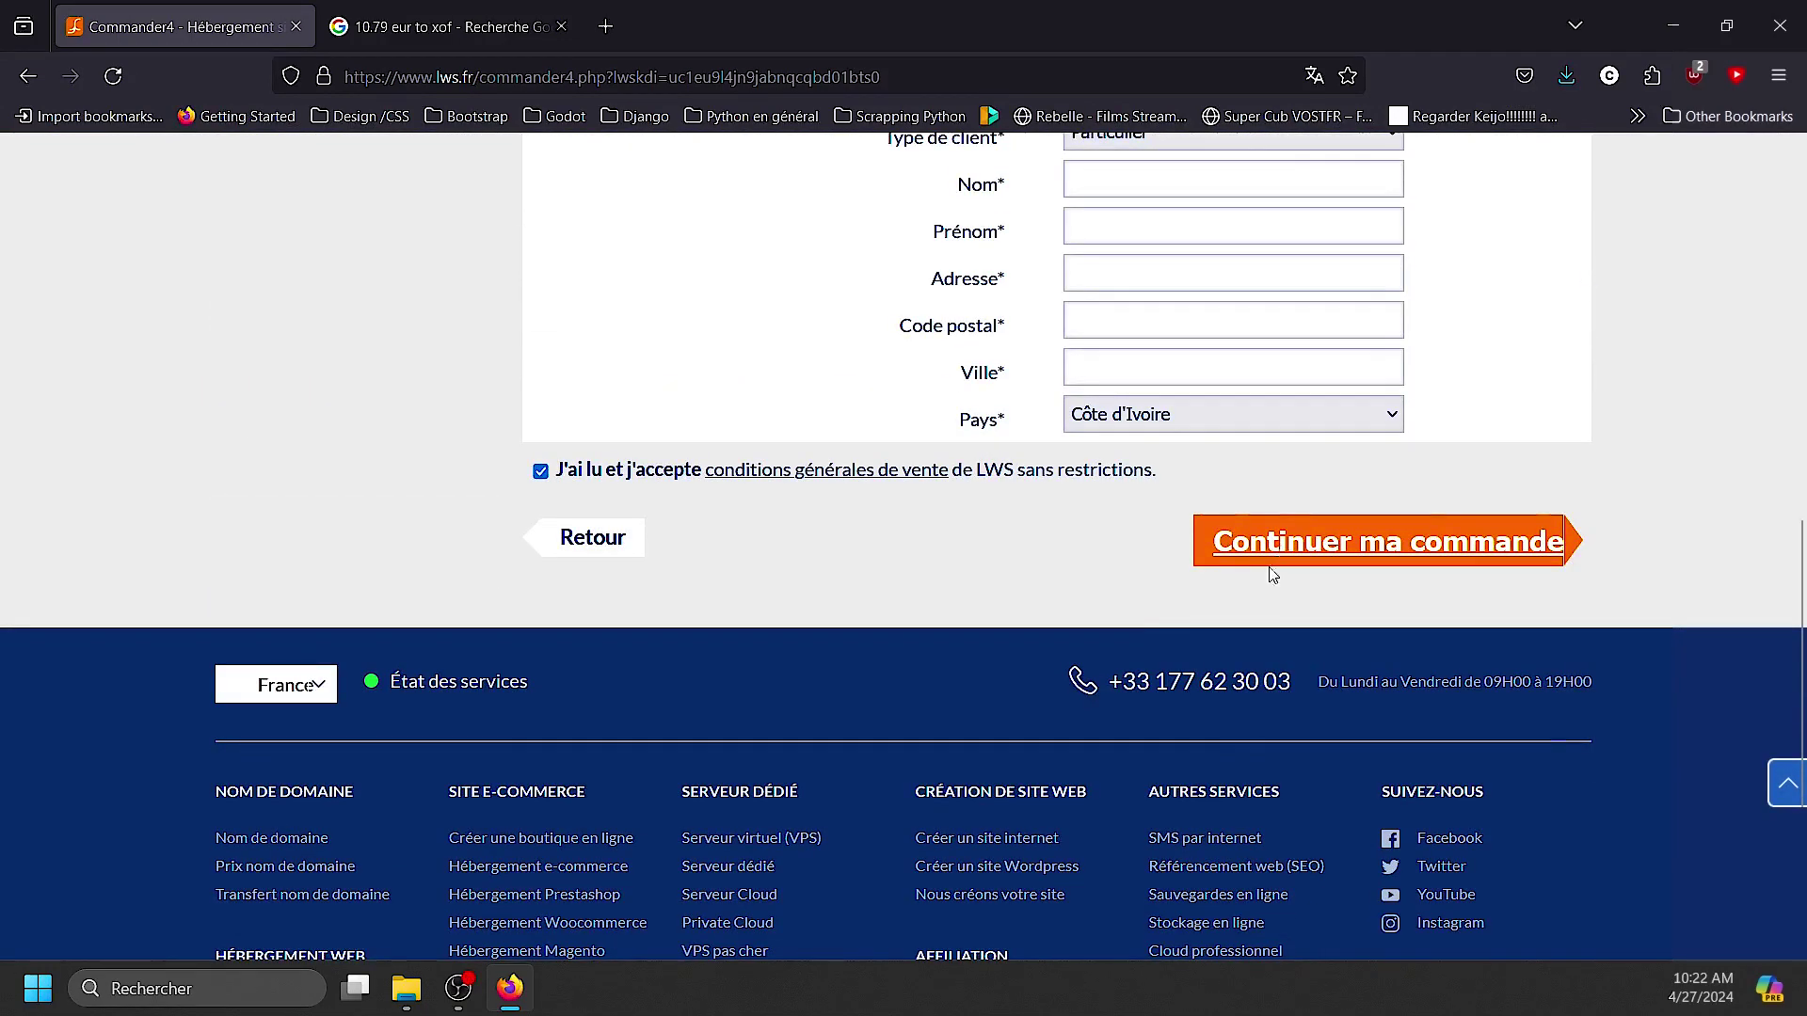
pyautogui.scroll(4, 1142, 631)
pyautogui.scroll(7, 1267, 618)
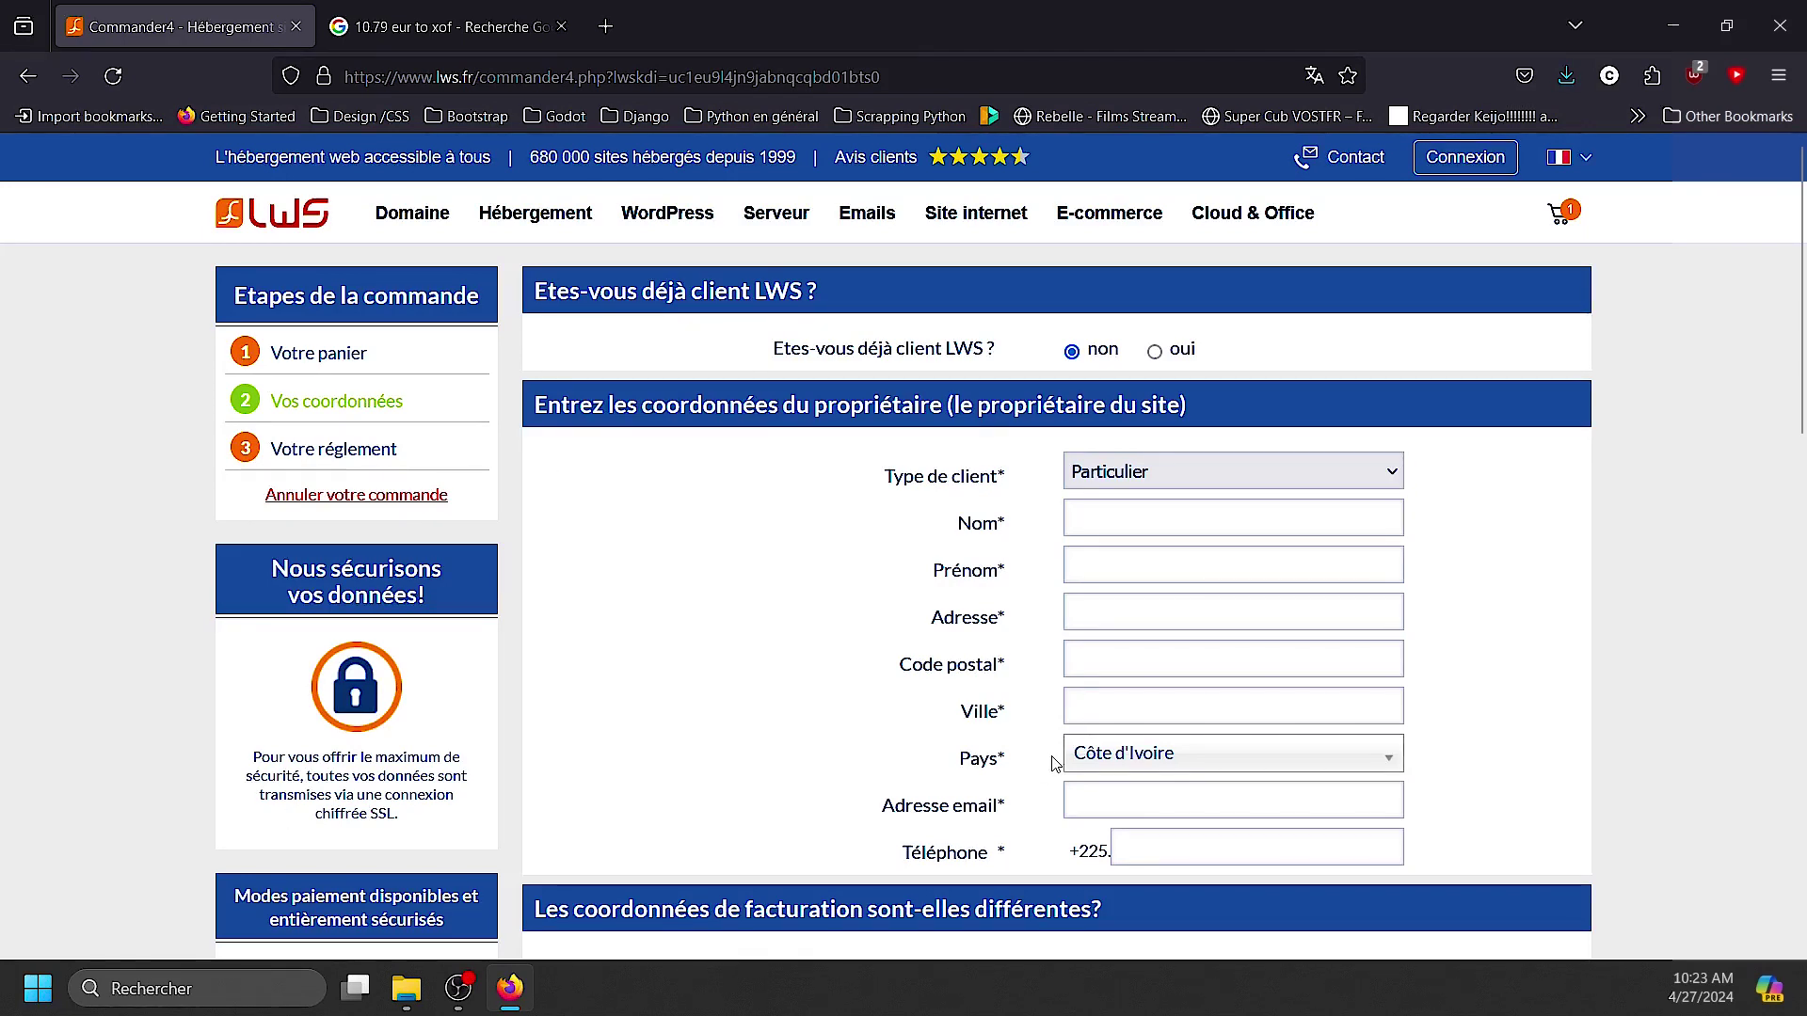
pyautogui.scroll(-4, 1082, 748)
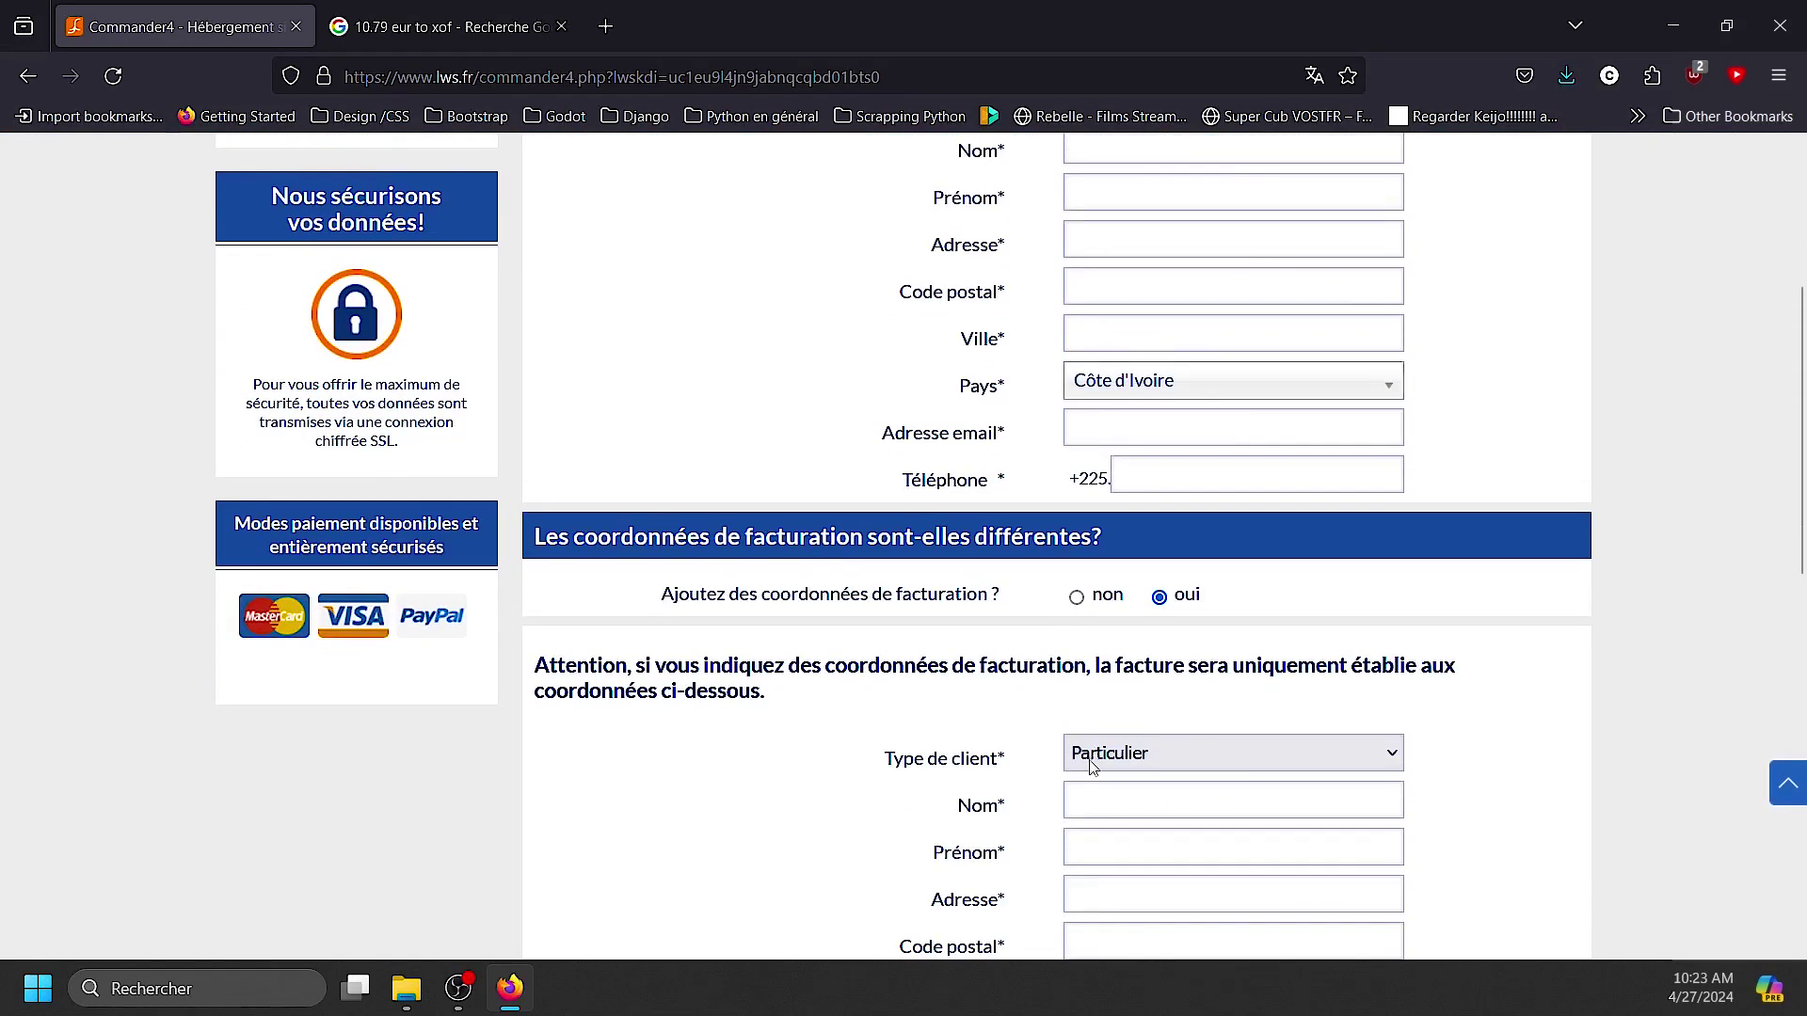
pyautogui.scroll(-3, 1094, 743)
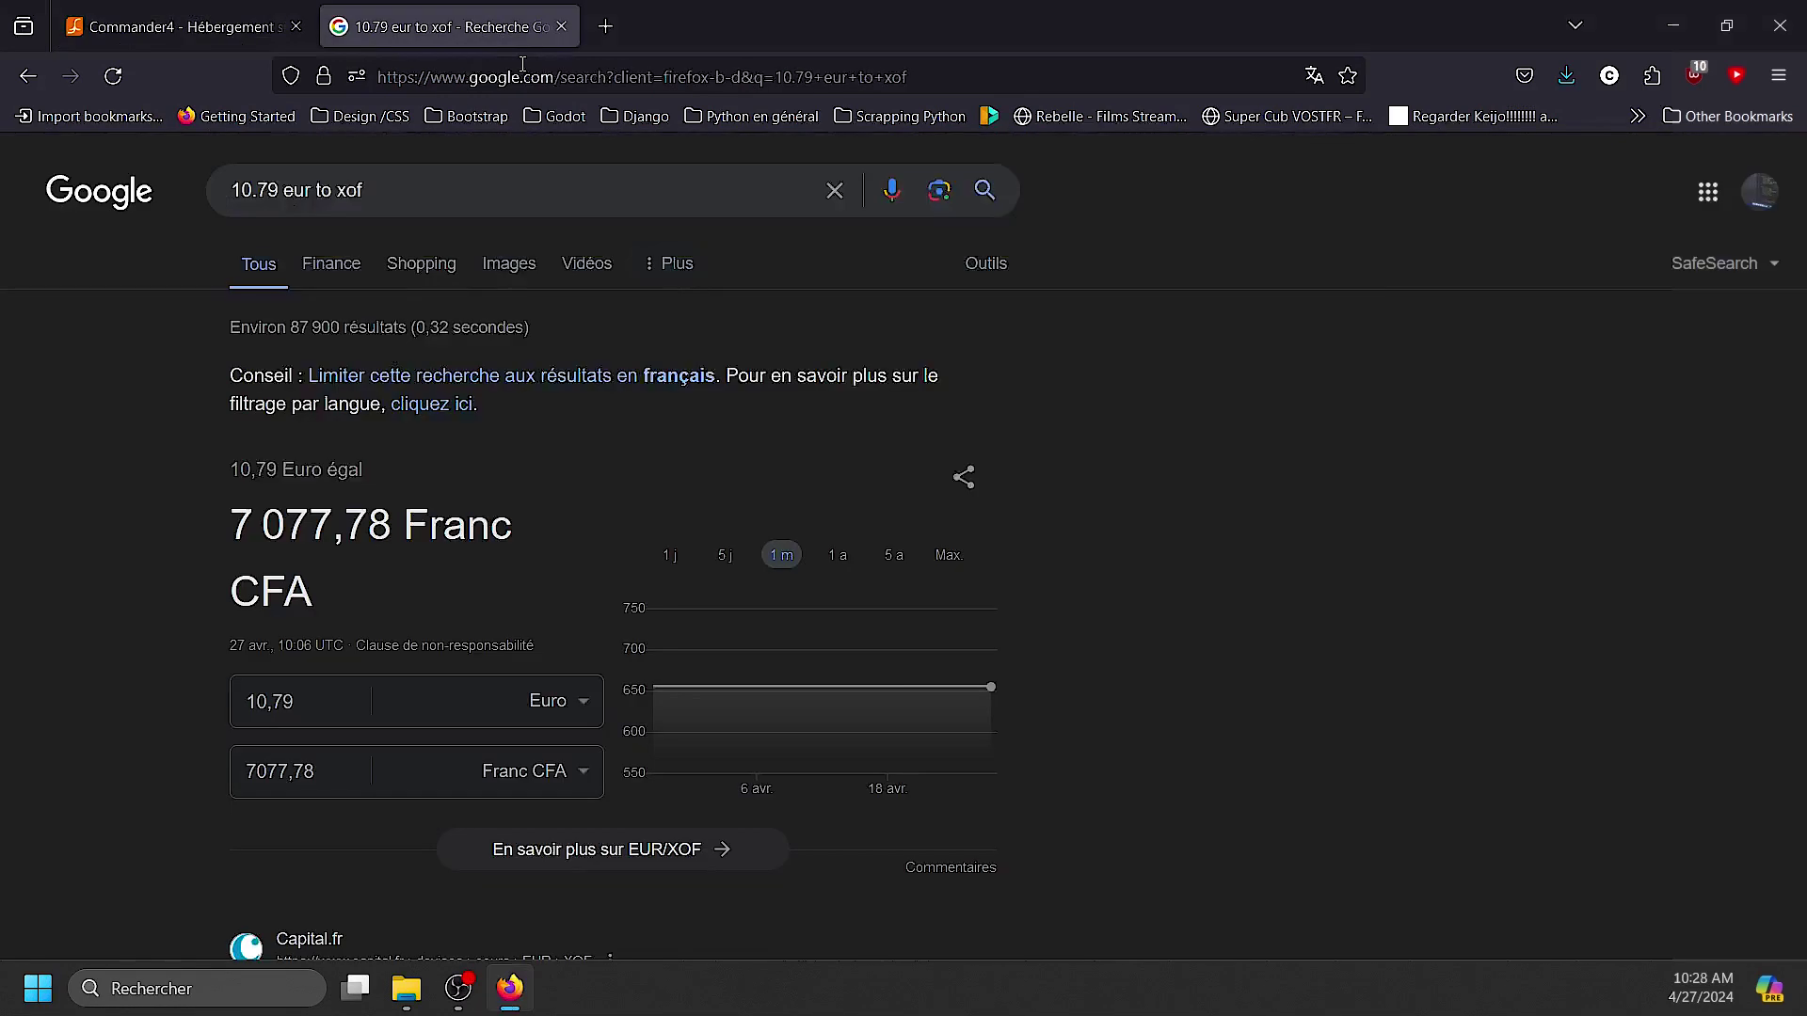
# Open panel.lws.fr in the tab that holds the currency search
pyautogui.hotkey('ctrl', 'l')
pyautogui.write('panel.lws.fr/')
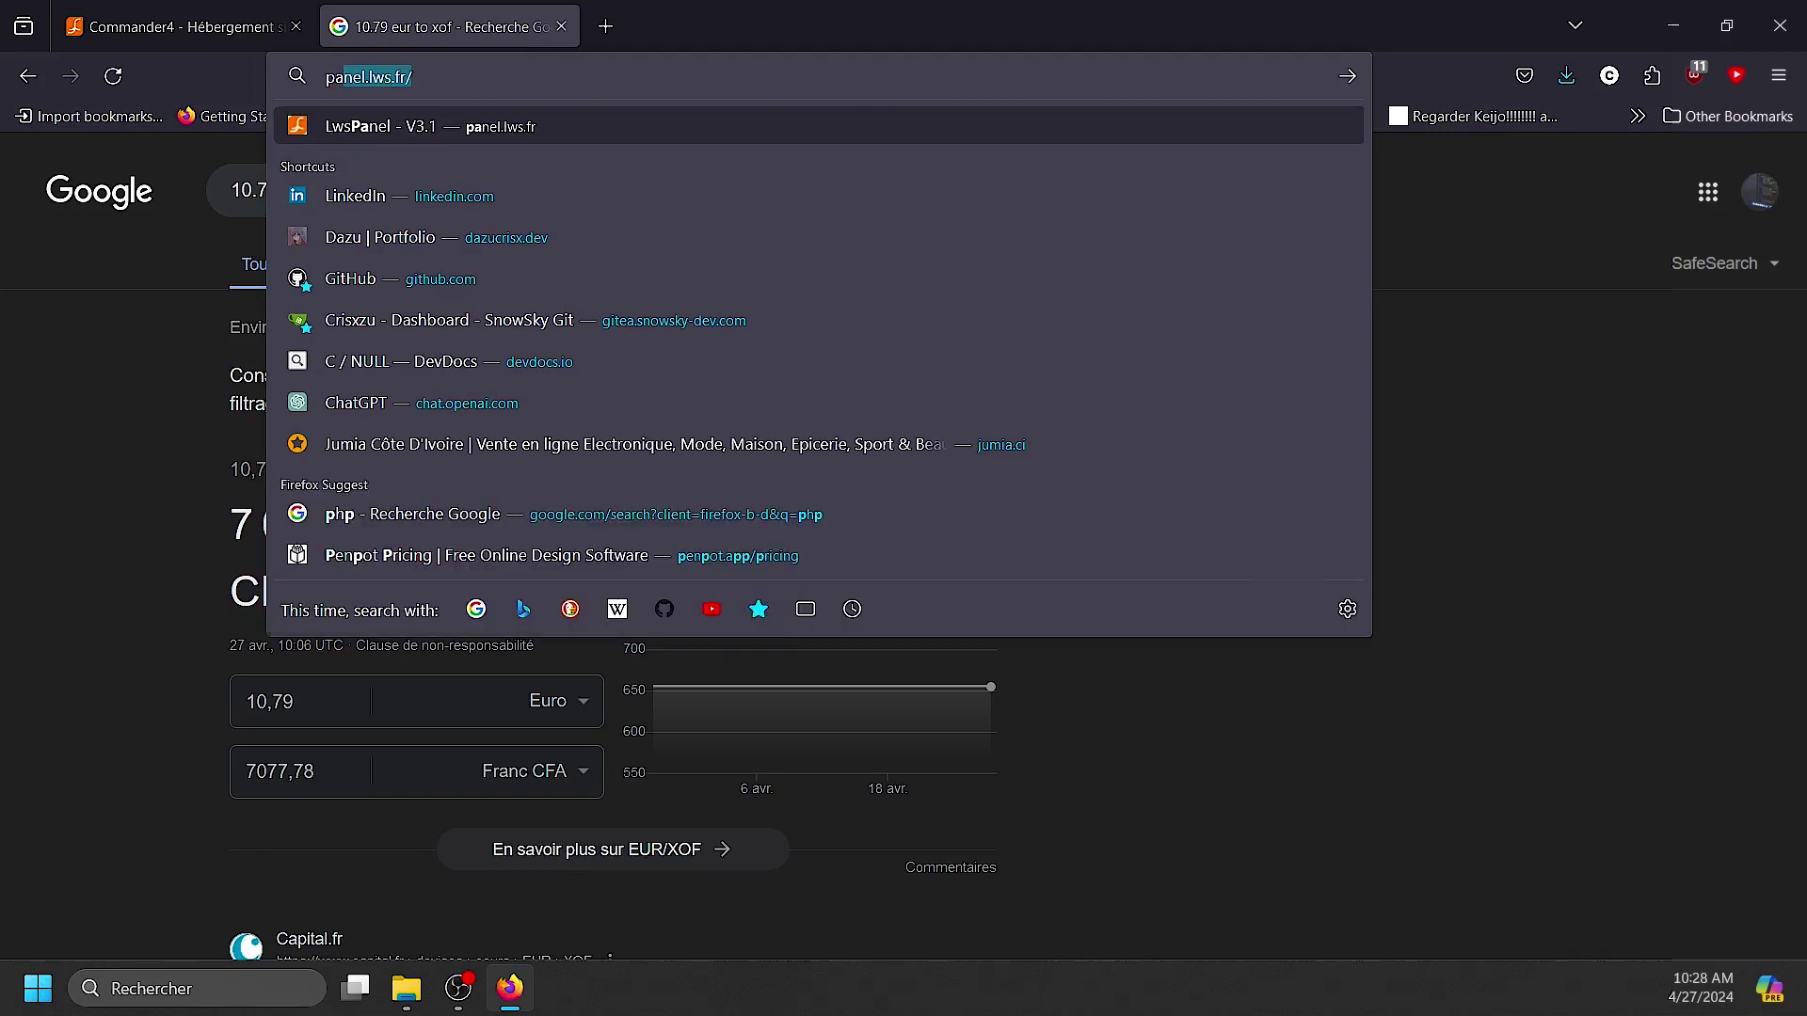
pyautogui.press('Return')
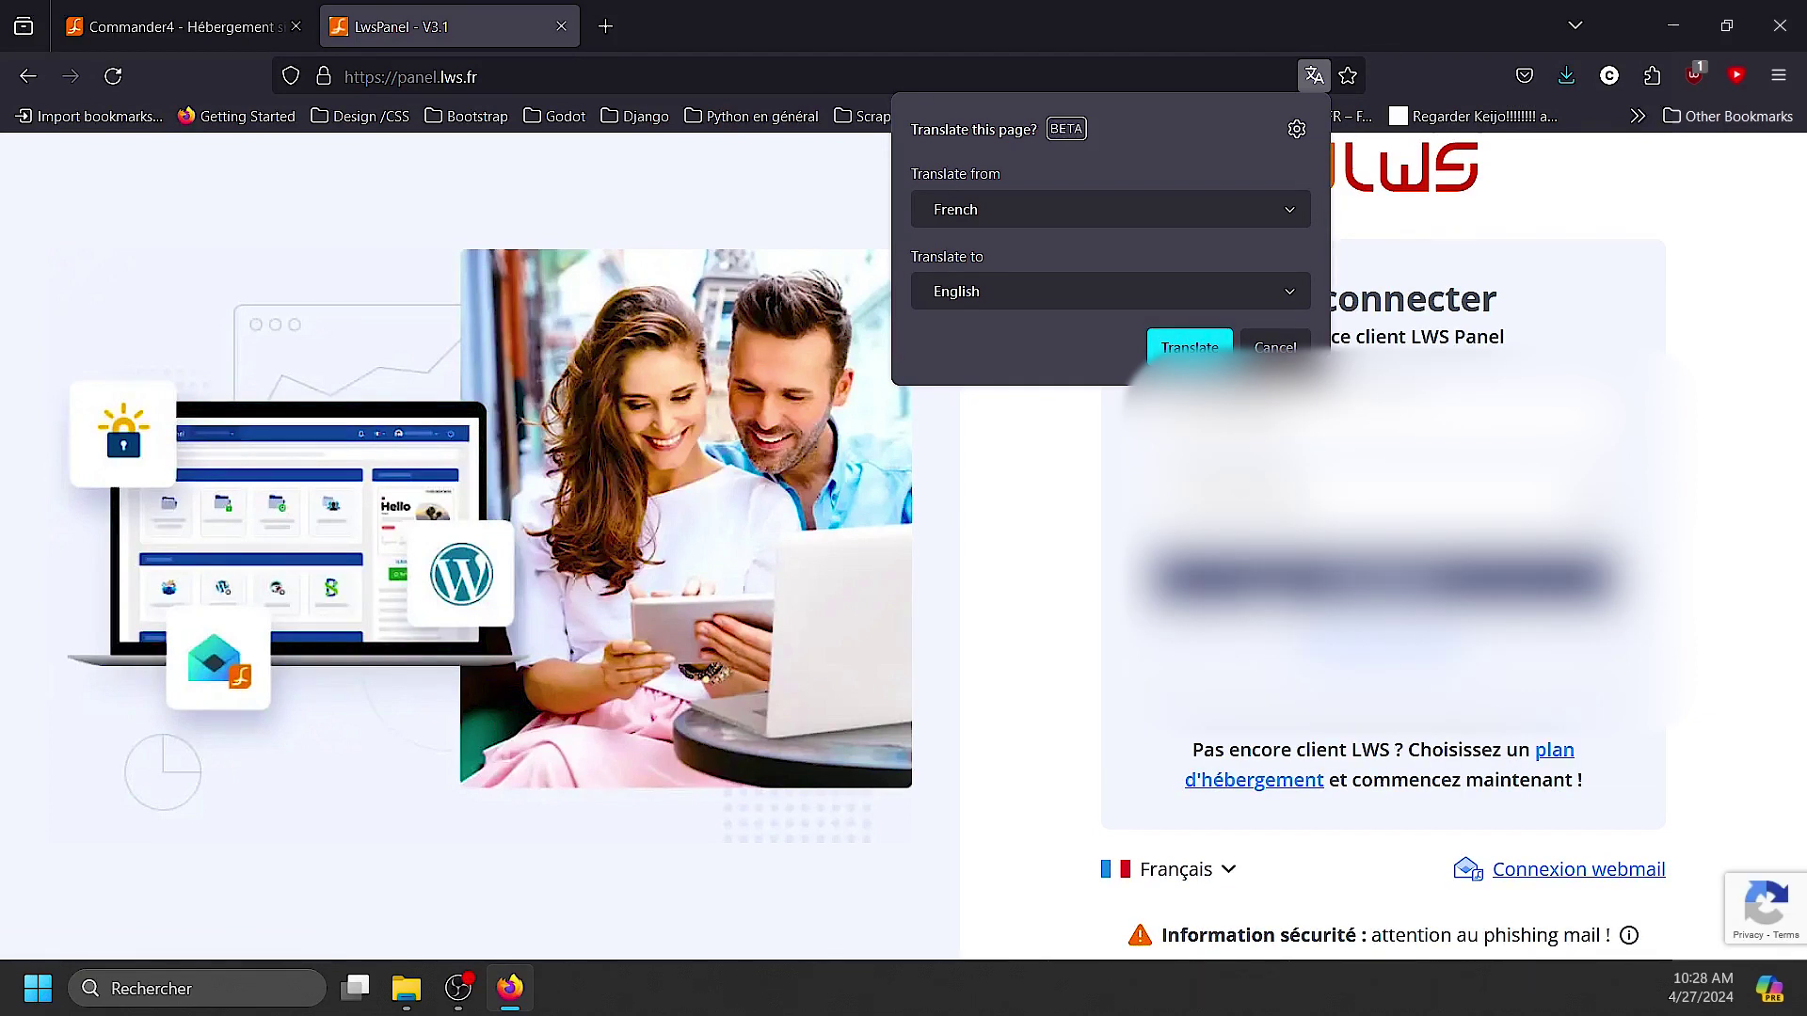
# Dismiss the page translation offer and sign in to LWS Panel with the account credentials and the 2FA code
pyautogui.click(1275, 351)
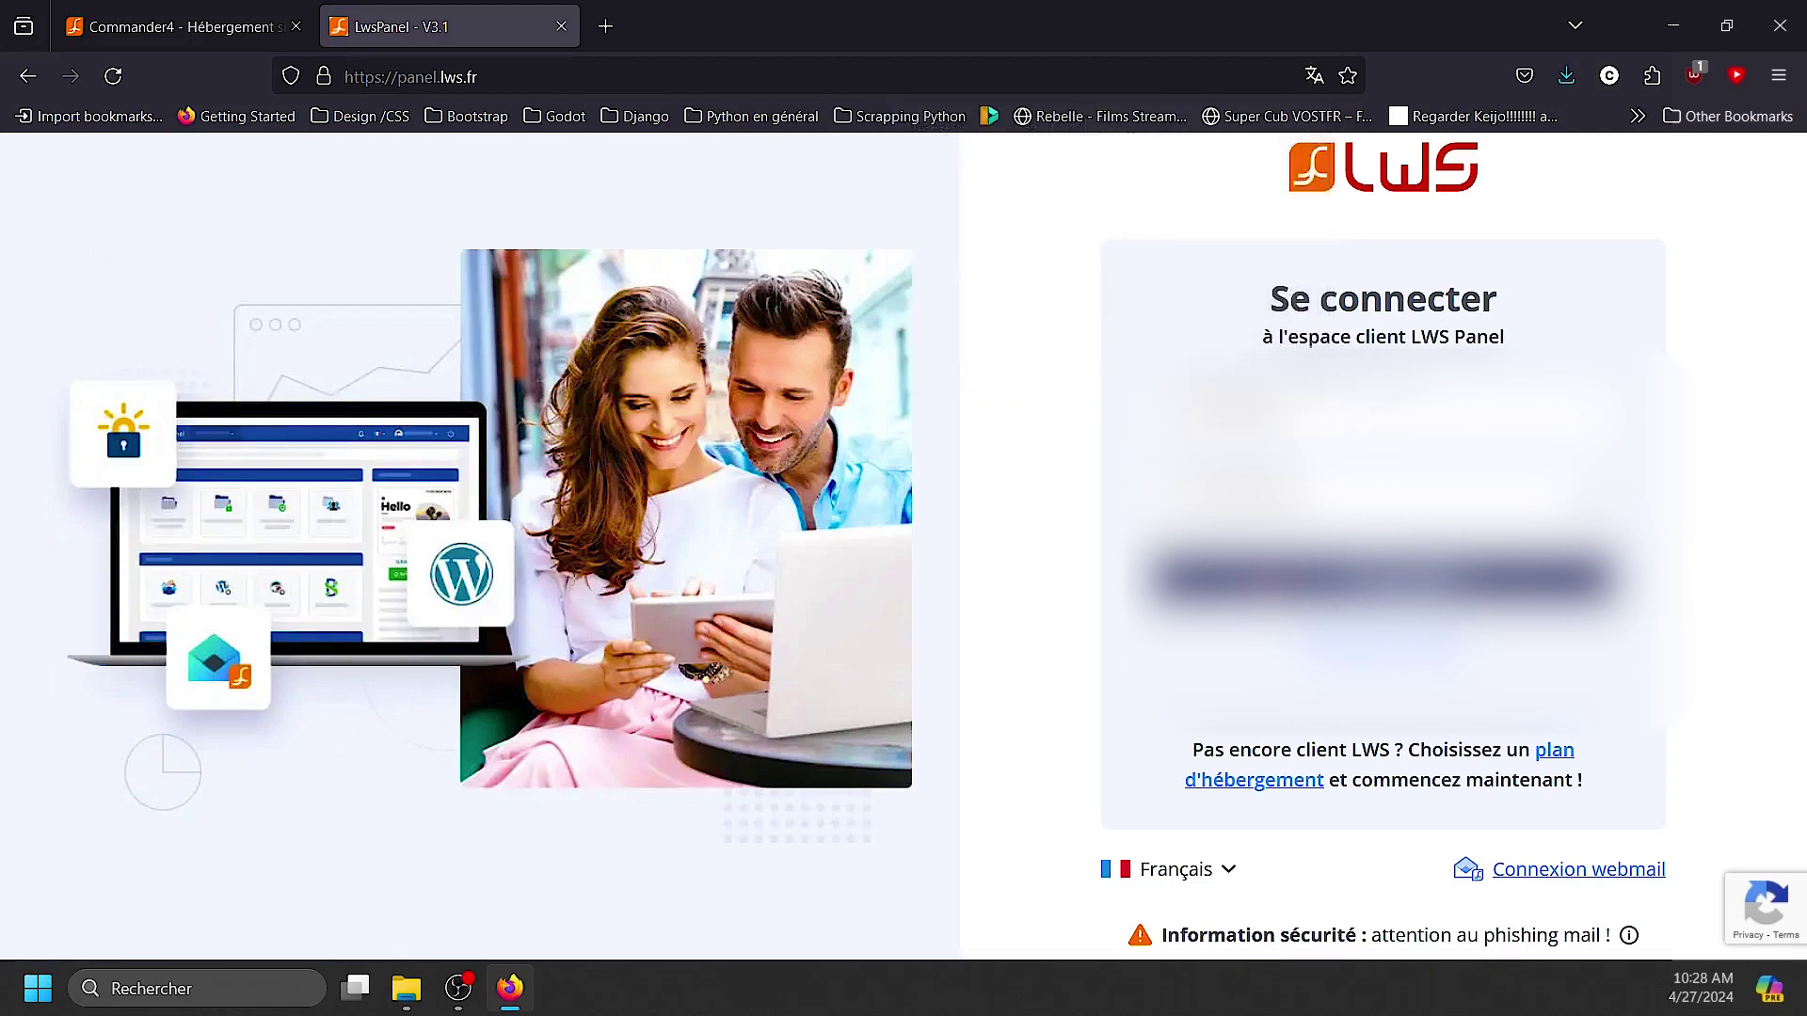
pyautogui.click(1383, 579)
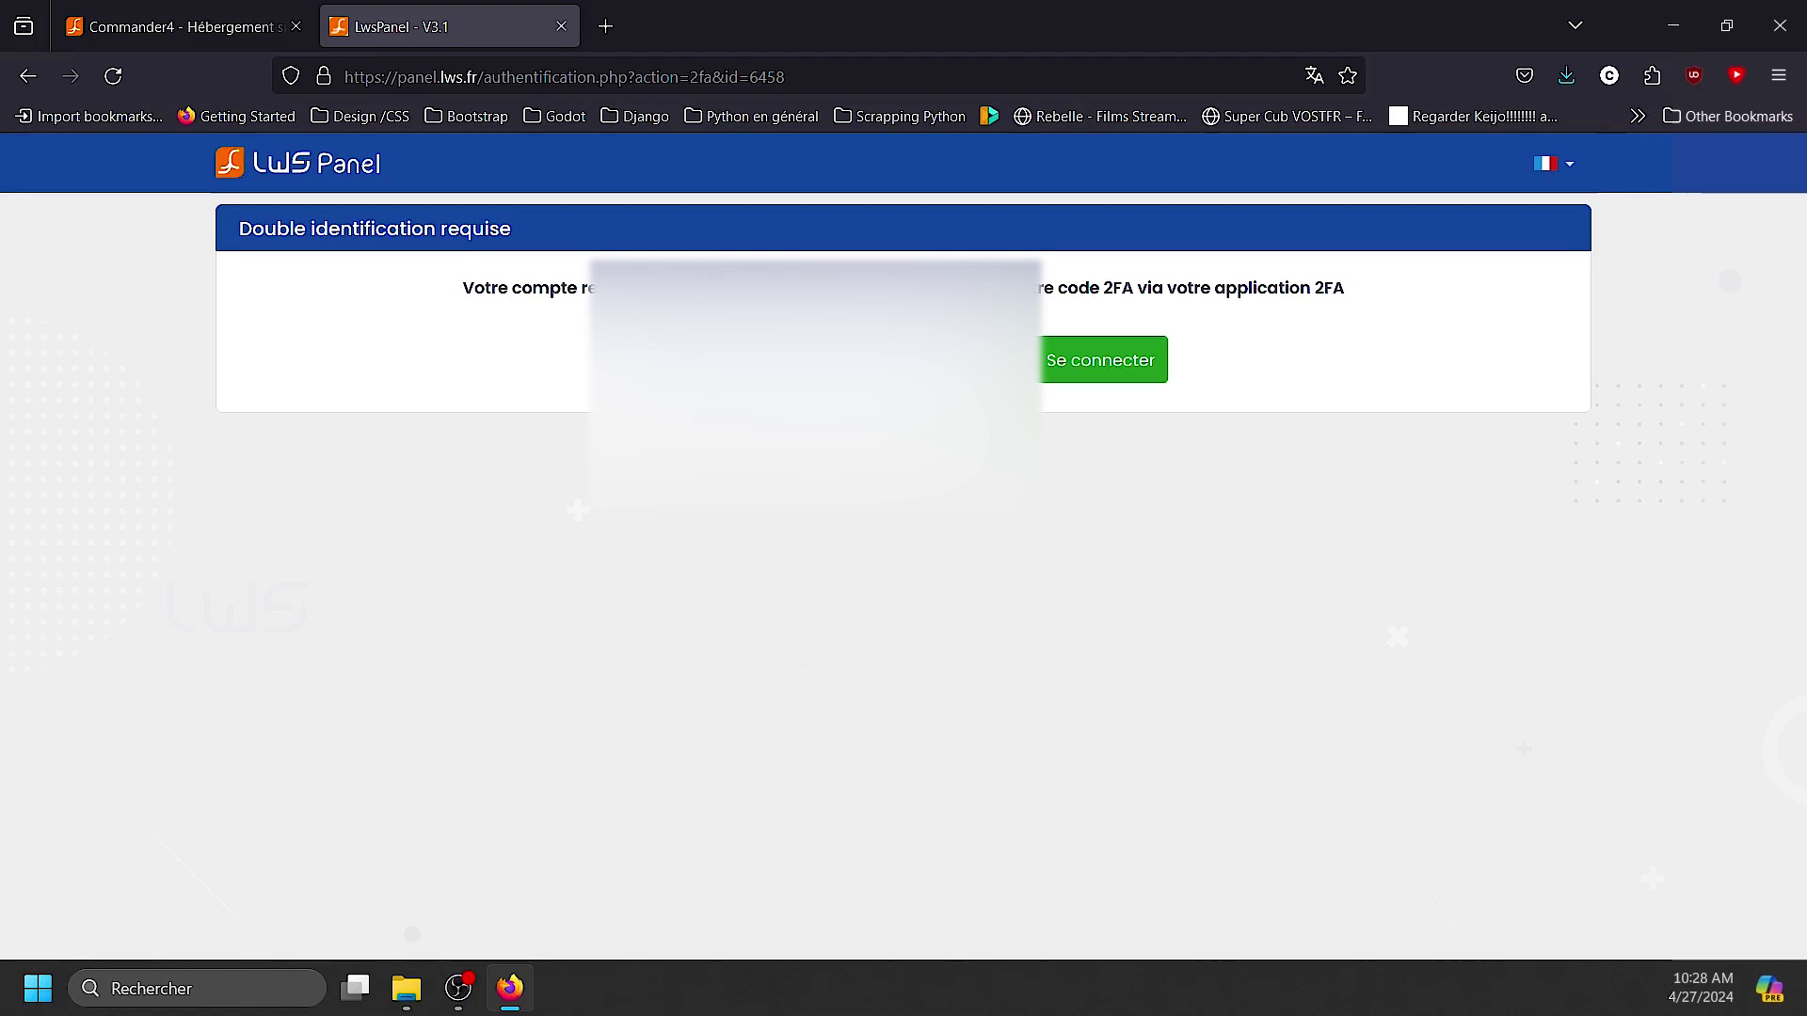
pyautogui.press('Return')
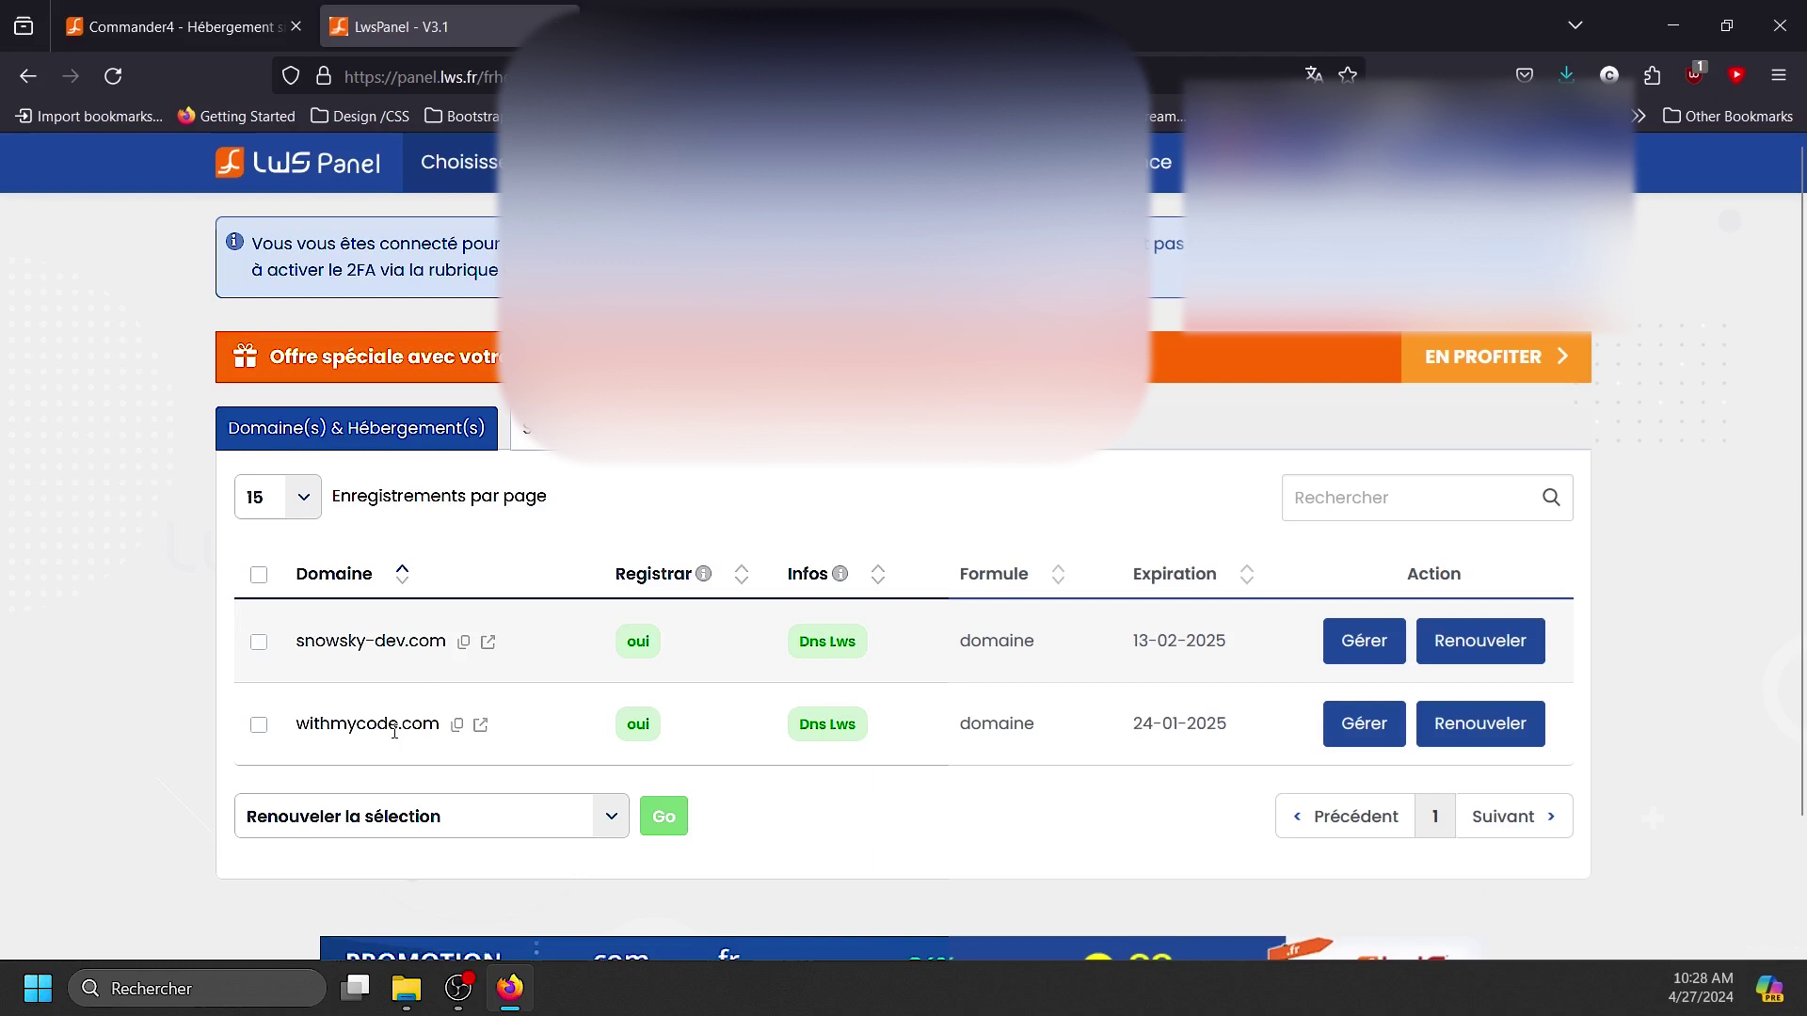
# Open the management page of snowsky-dev.com and look through its available functions down to the domain management section
pyautogui.click(1348, 640)
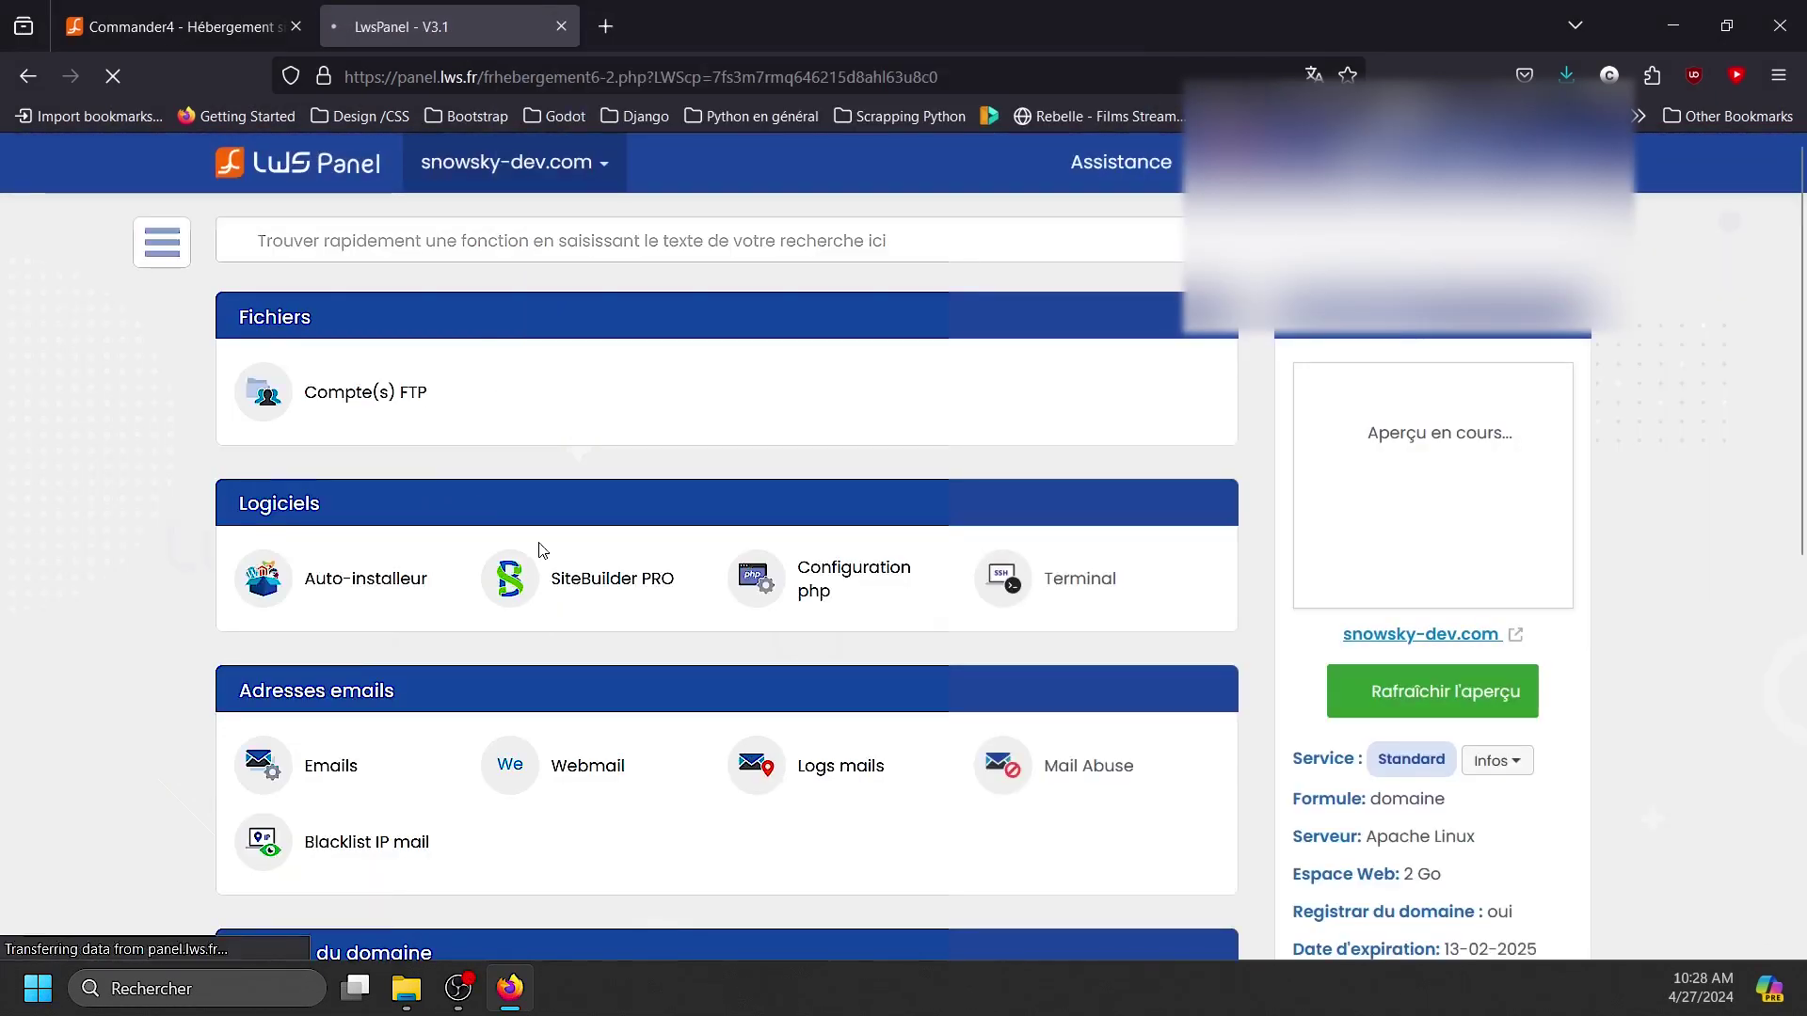
pyautogui.scroll(-2, 455, 476)
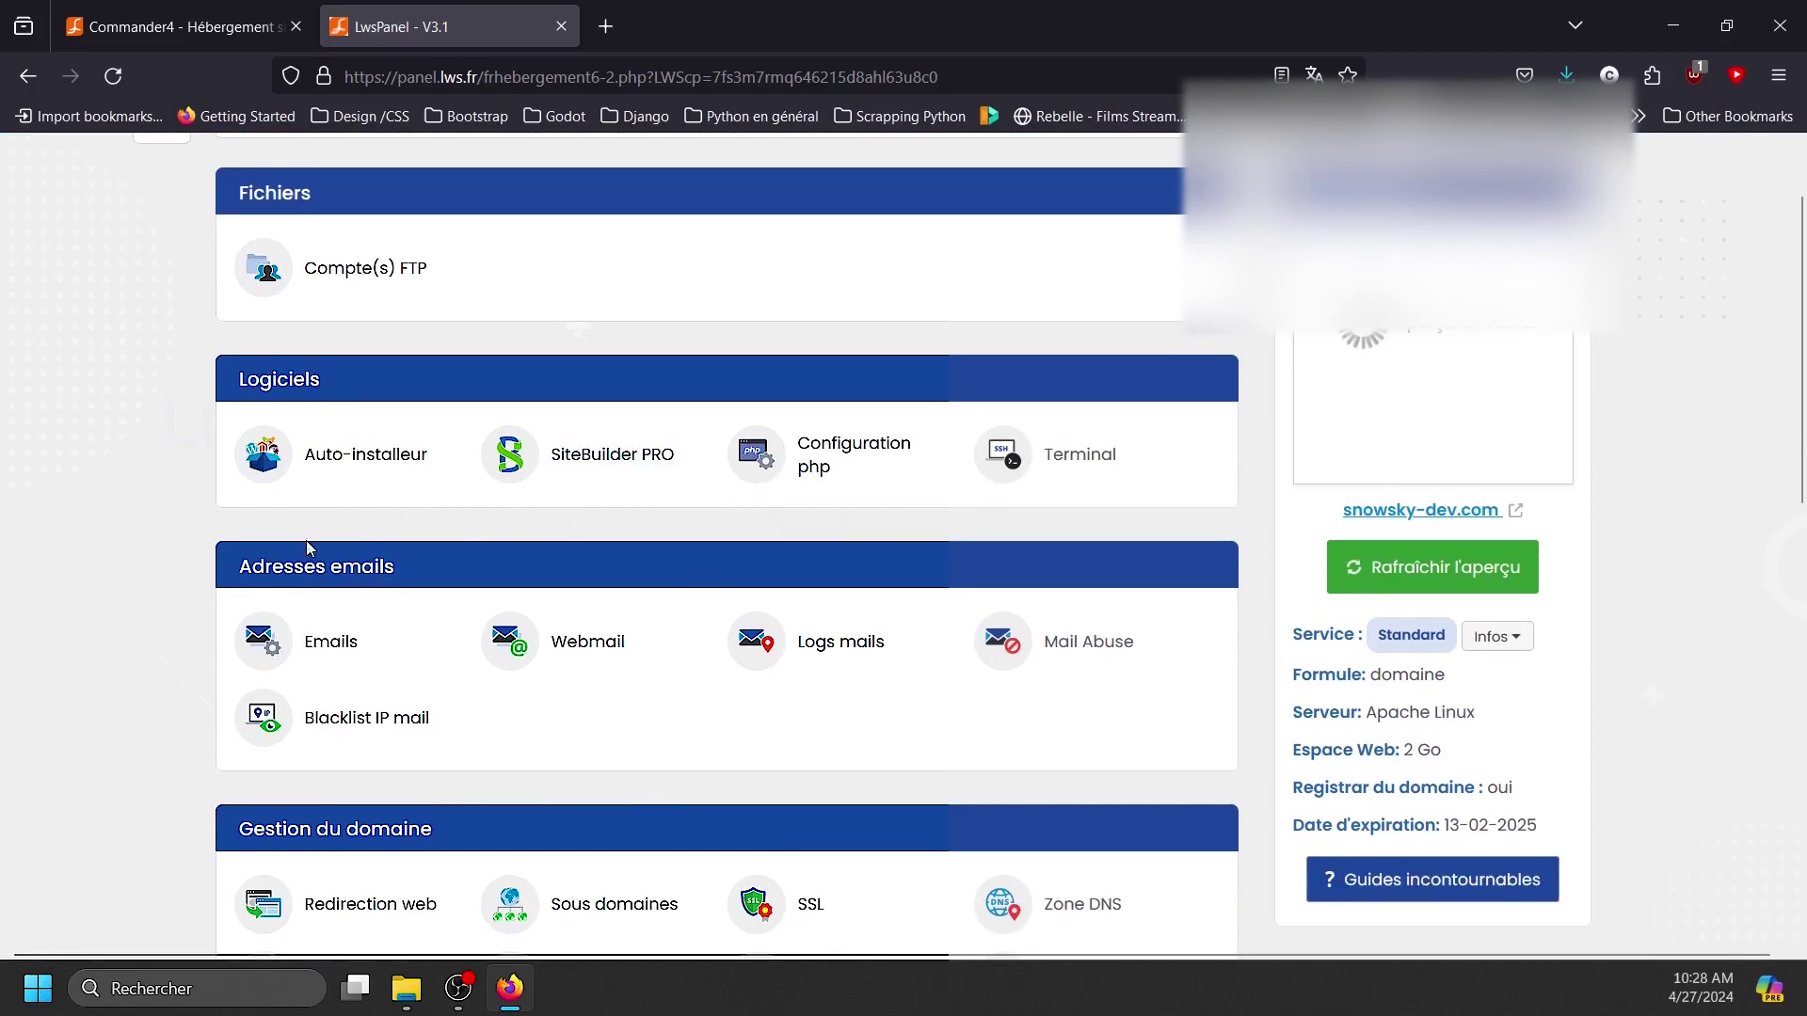
pyautogui.scroll(-8, 363, 633)
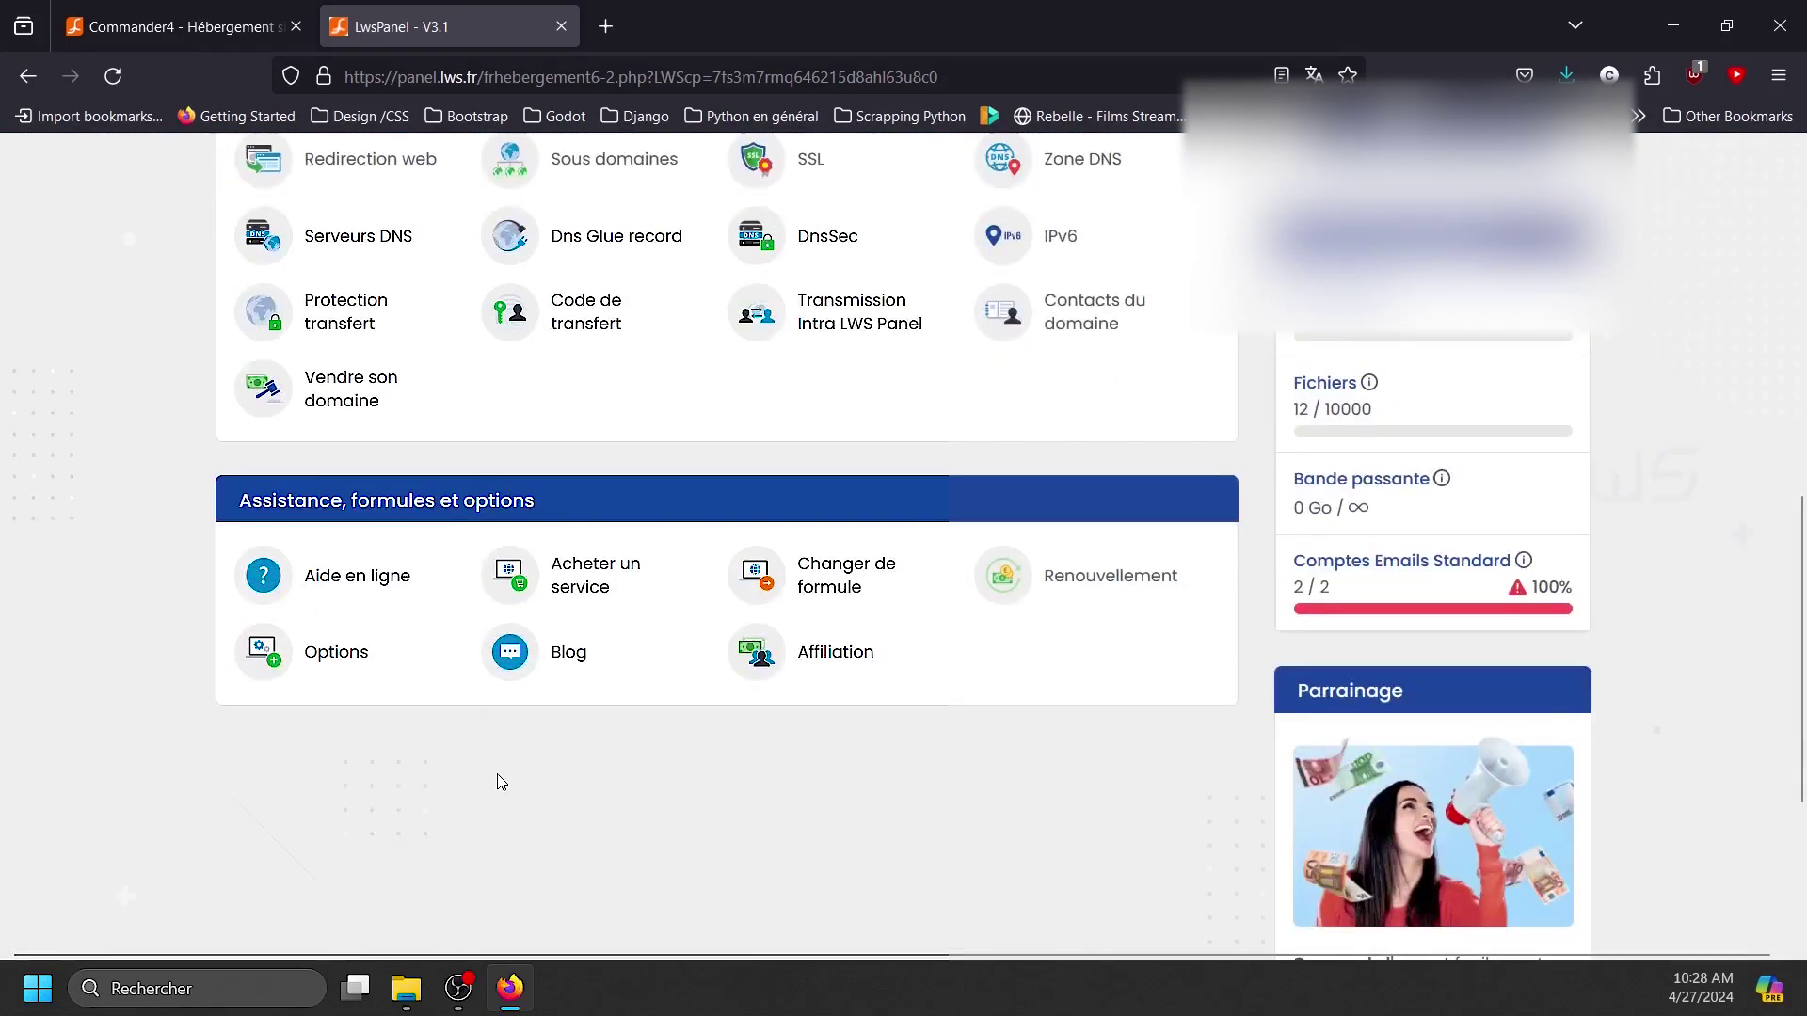
pyautogui.scroll(4, 501, 782)
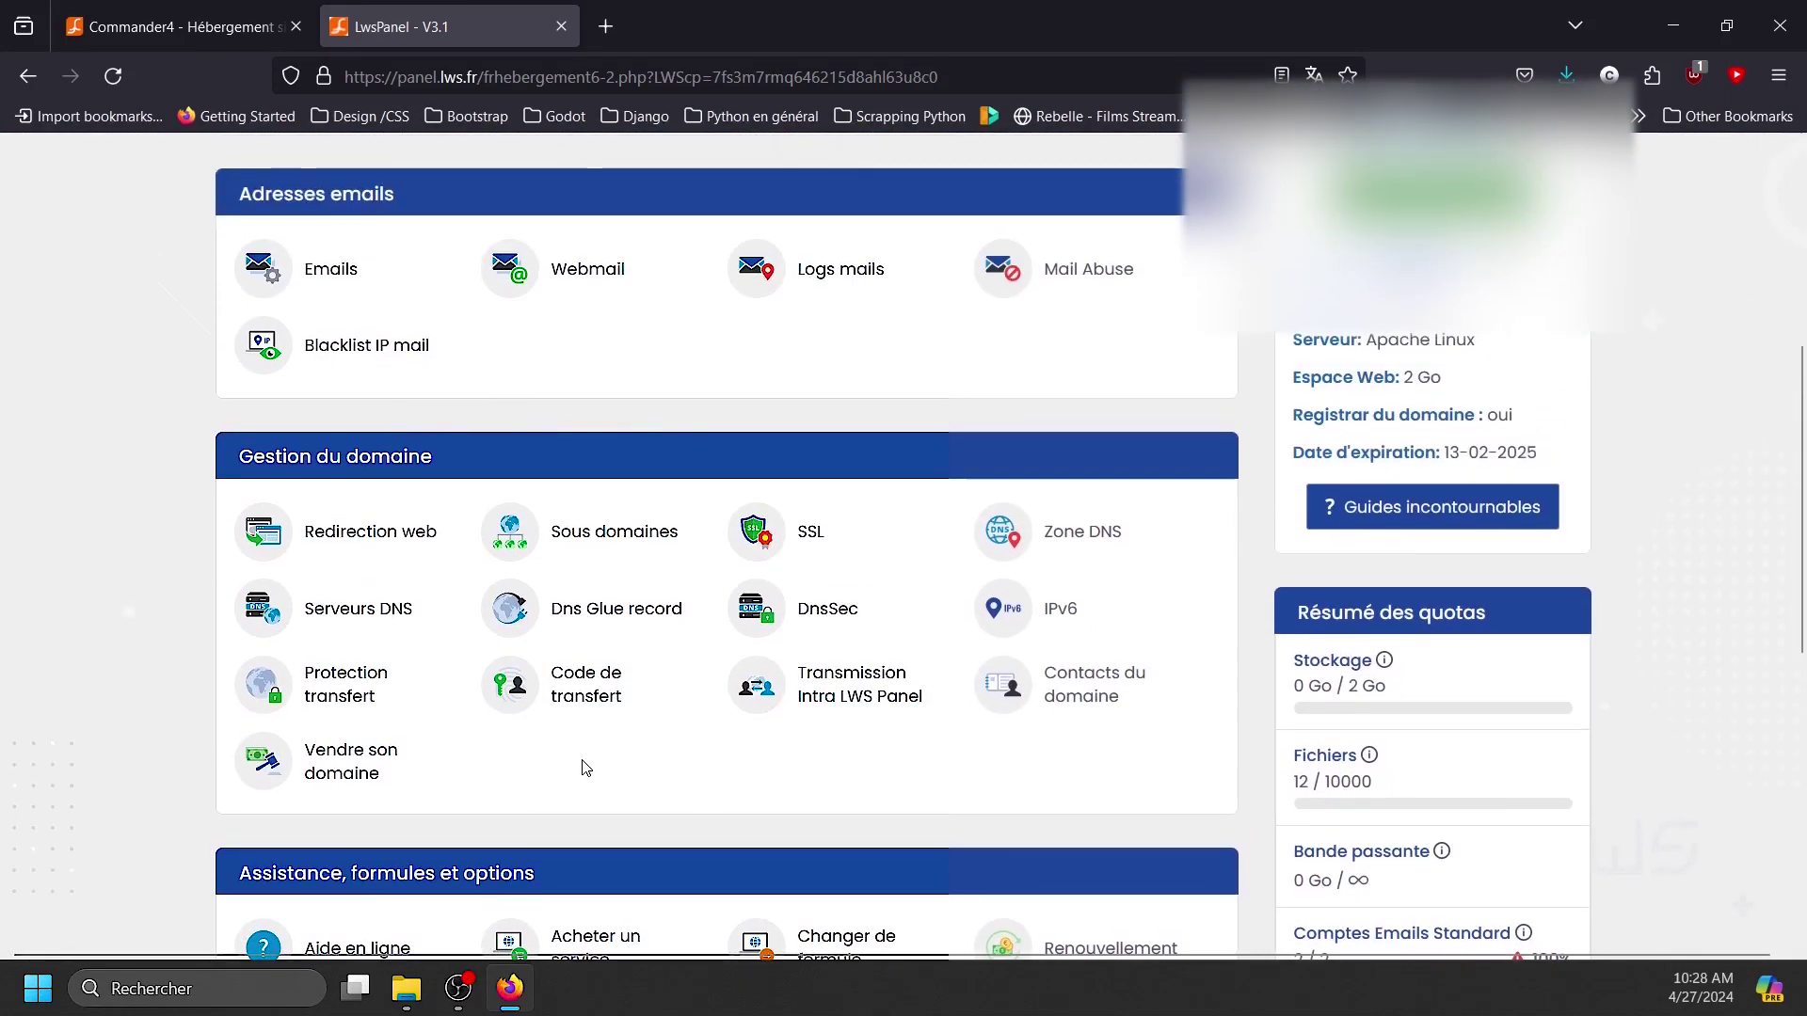